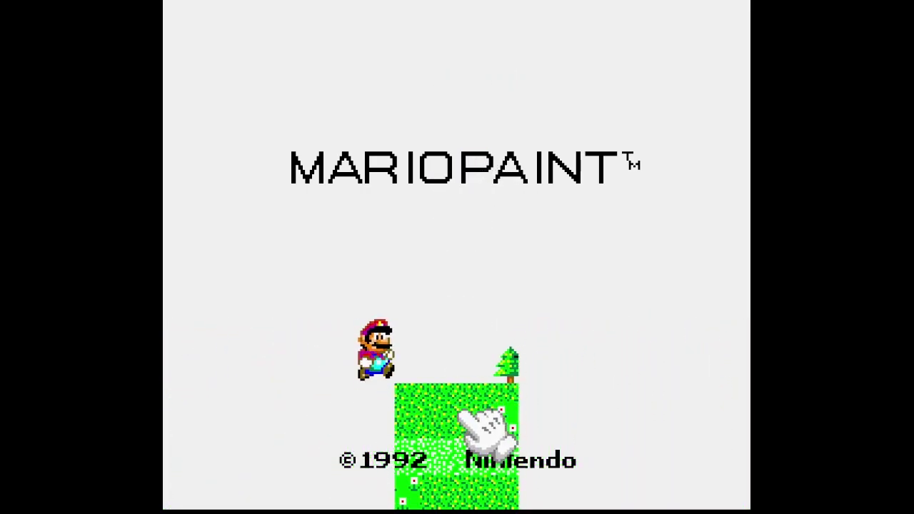
- Start the drawing mode from the title screen by choosing the walking Mario
{"action": "left_click", "coordinate": [444, 161]}
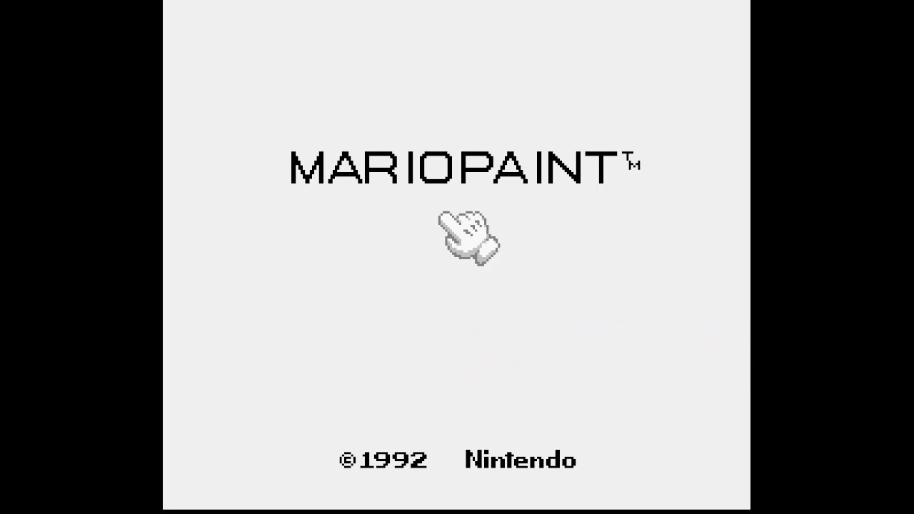
{"action": "left_click", "coordinate": [322, 367]}
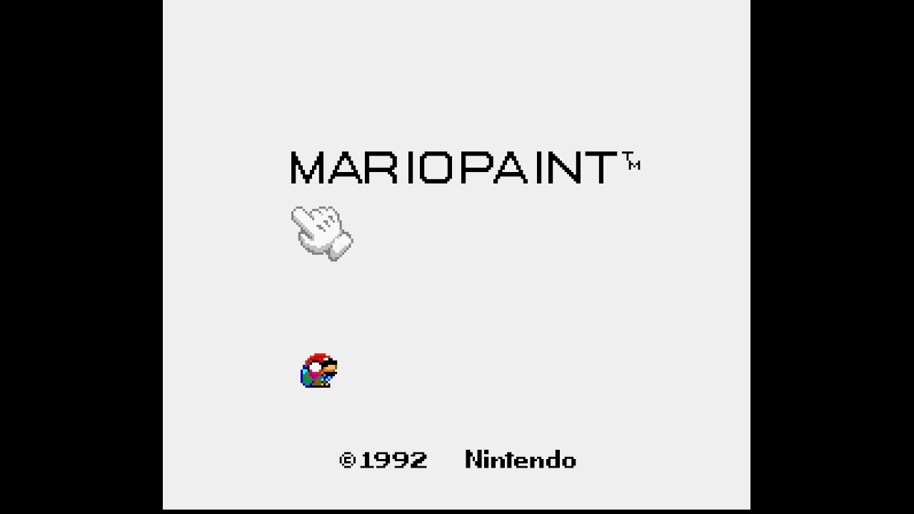
{"action": "left_click", "coordinate": [310, 362]}
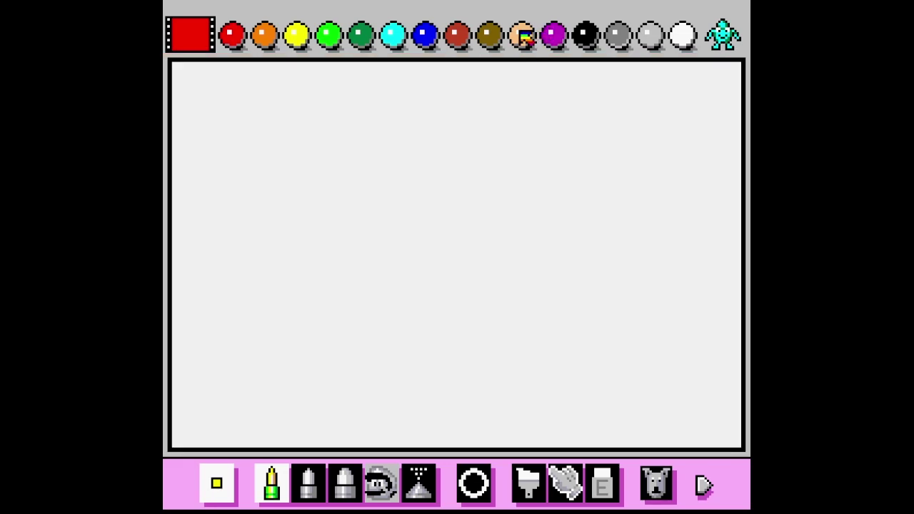
- Outline a head with the medium pen, using peach for a U-shaped face and brown for jagged hair across its top
{"action": "left_click", "coordinate": [491, 37]}
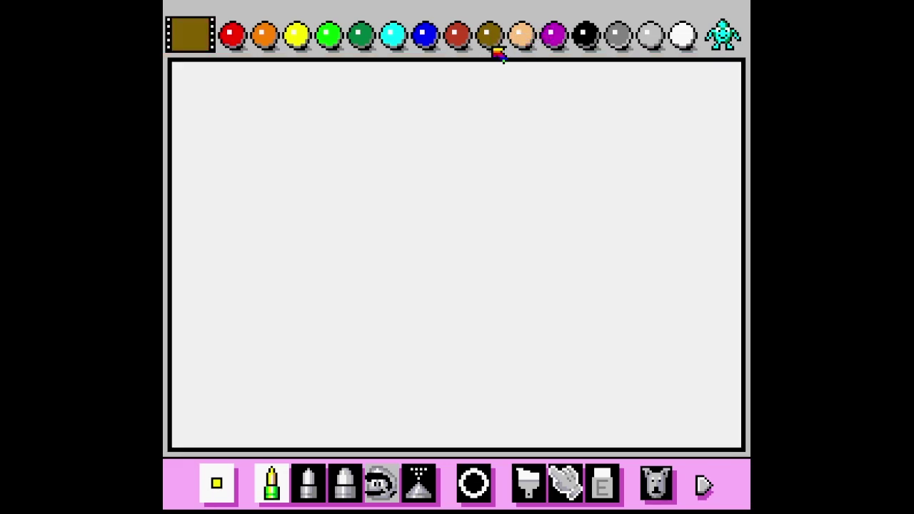
{"action": "left_click", "coordinate": [522, 36]}
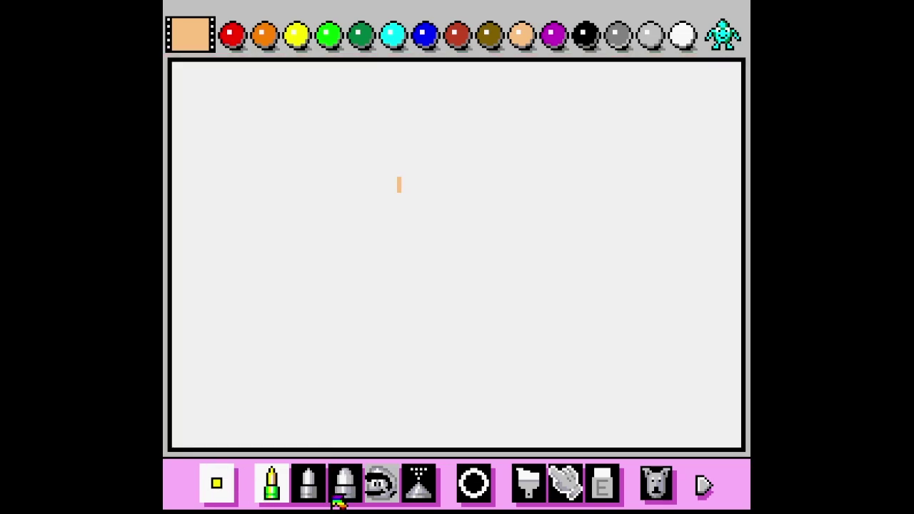
{"action": "left_click", "coordinate": [308, 479]}
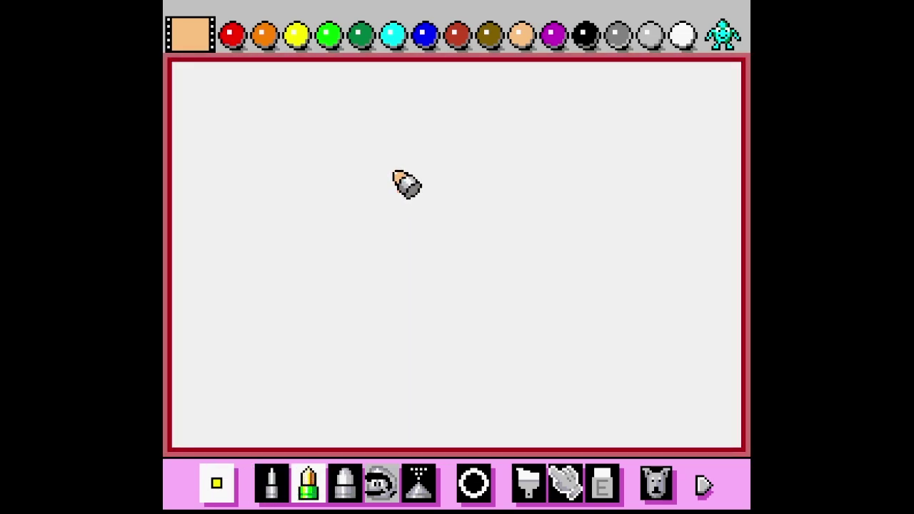
{"action": "mouse_move", "coordinate": [394, 172]}
{"action": "left_mouse_down"}
{"action": "mouse_move", "coordinate": [384, 243]}
{"action": "mouse_move", "coordinate": [419, 307]}
{"action": "mouse_move", "coordinate": [448, 328]}
{"action": "mouse_move", "coordinate": [480, 333]}
{"action": "mouse_move", "coordinate": [531, 329]}
{"action": "mouse_move", "coordinate": [565, 311]}
{"action": "mouse_move", "coordinate": [548, 295]}
{"action": "mouse_move", "coordinate": [569, 246]}
{"action": "mouse_move", "coordinate": [566, 160]}
{"action": "left_mouse_up"}
{"action": "left_click", "coordinate": [655, 483]}
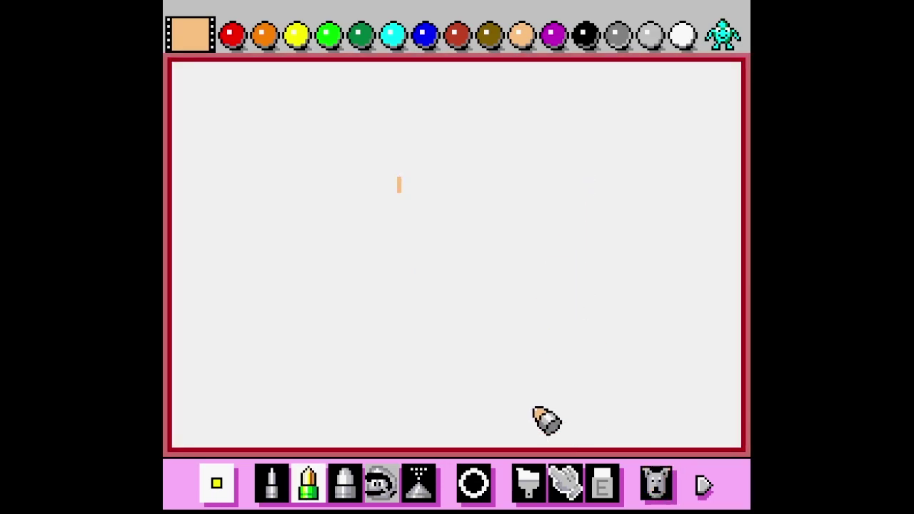
{"action": "mouse_move", "coordinate": [399, 176]}
{"action": "left_mouse_down"}
{"action": "mouse_move", "coordinate": [418, 344]}
{"action": "mouse_move", "coordinate": [474, 362]}
{"action": "mouse_move", "coordinate": [512, 359]}
{"action": "mouse_move", "coordinate": [592, 342]}
{"action": "mouse_move", "coordinate": [603, 157]}
{"action": "left_mouse_up"}
{"action": "left_click", "coordinate": [496, 39]}
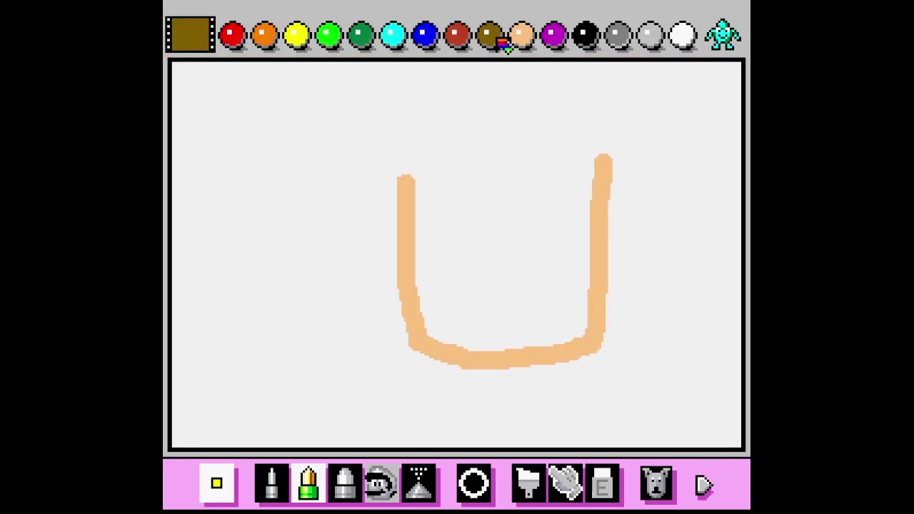
{"action": "mouse_move", "coordinate": [398, 176]}
{"action": "left_mouse_down"}
{"action": "mouse_move", "coordinate": [391, 151]}
{"action": "mouse_move", "coordinate": [374, 165]}
{"action": "mouse_move", "coordinate": [379, 137]}
{"action": "mouse_move", "coordinate": [417, 88]}
{"action": "mouse_move", "coordinate": [440, 84]}
{"action": "mouse_move", "coordinate": [431, 101]}
{"action": "mouse_move", "coordinate": [492, 82]}
{"action": "mouse_move", "coordinate": [496, 97]}
{"action": "mouse_move", "coordinate": [544, 80]}
{"action": "mouse_move", "coordinate": [556, 91]}
{"action": "mouse_move", "coordinate": [594, 79]}
{"action": "mouse_move", "coordinate": [595, 98]}
{"action": "mouse_move", "coordinate": [651, 91]}
{"action": "mouse_move", "coordinate": [640, 161]}
{"action": "mouse_move", "coordinate": [632, 90]}
{"action": "mouse_move", "coordinate": [644, 158]}
{"action": "mouse_move", "coordinate": [639, 220]}
{"action": "mouse_move", "coordinate": [618, 173]}
{"action": "mouse_move", "coordinate": [623, 204]}
{"action": "mouse_move", "coordinate": [615, 148]}
{"action": "mouse_move", "coordinate": [572, 197]}
{"action": "mouse_move", "coordinate": [580, 157]}
{"action": "mouse_move", "coordinate": [603, 139]}
{"action": "mouse_move", "coordinate": [546, 190]}
{"action": "mouse_move", "coordinate": [520, 184]}
{"action": "mouse_move", "coordinate": [509, 159]}
{"action": "mouse_move", "coordinate": [463, 196]}
{"action": "mouse_move", "coordinate": [458, 150]}
{"action": "mouse_move", "coordinate": [419, 186]}
{"action": "left_mouse_up"}
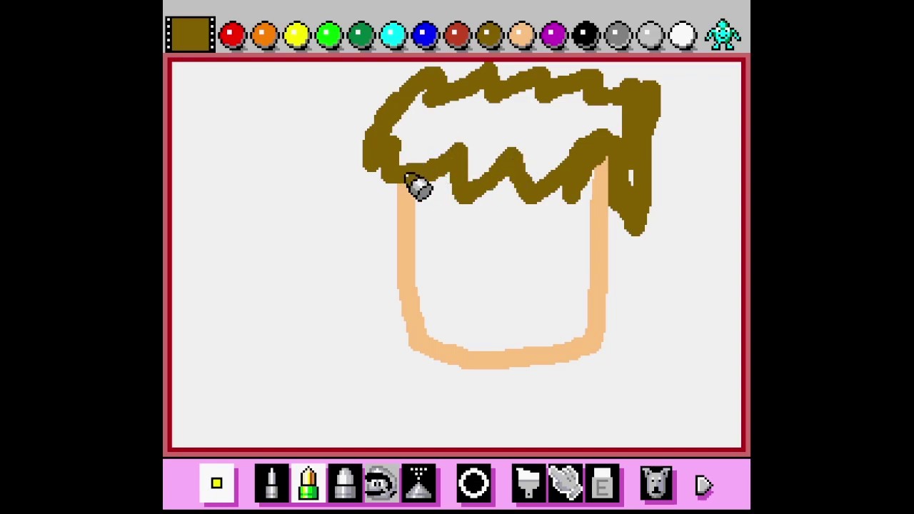
- Fill the hair with reddish brown and the face with peach
{"action": "left_click", "coordinate": [528, 482]}
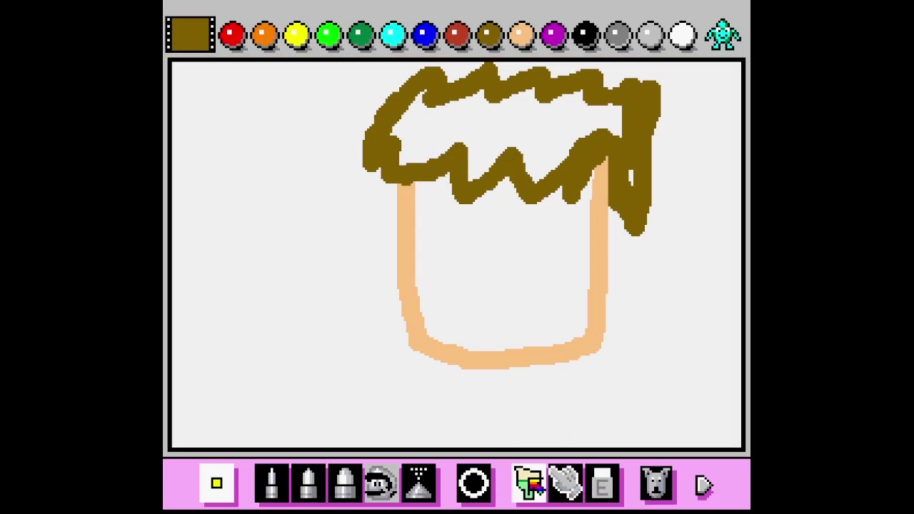
{"action": "left_click", "coordinate": [551, 172]}
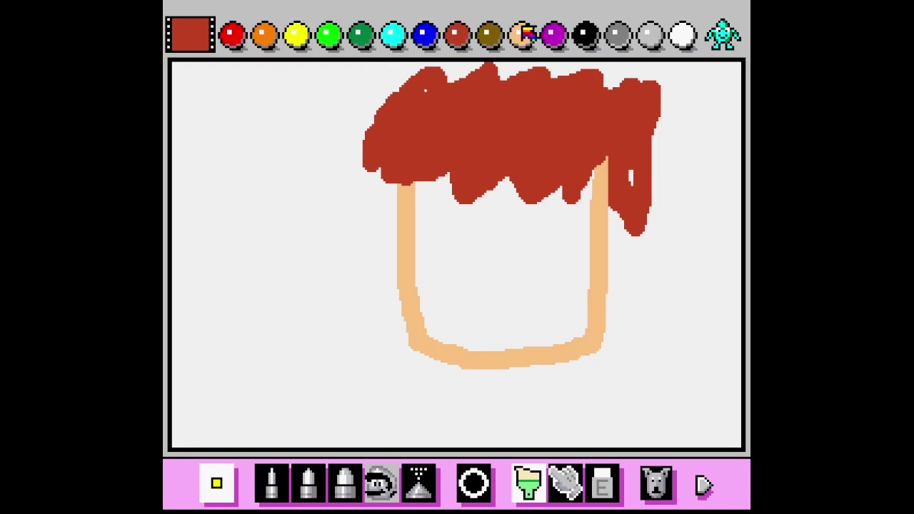
{"action": "left_click", "coordinate": [523, 34]}
{"action": "left_click", "coordinate": [531, 311]}
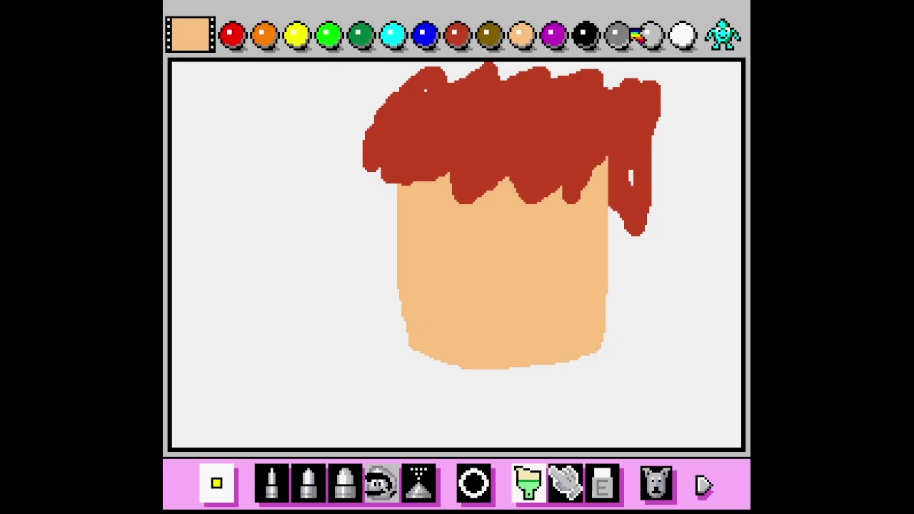
- Draw the nose, a straight mouth and two solid eyes on the face in black with the thin pen
{"action": "left_click", "coordinate": [585, 34]}
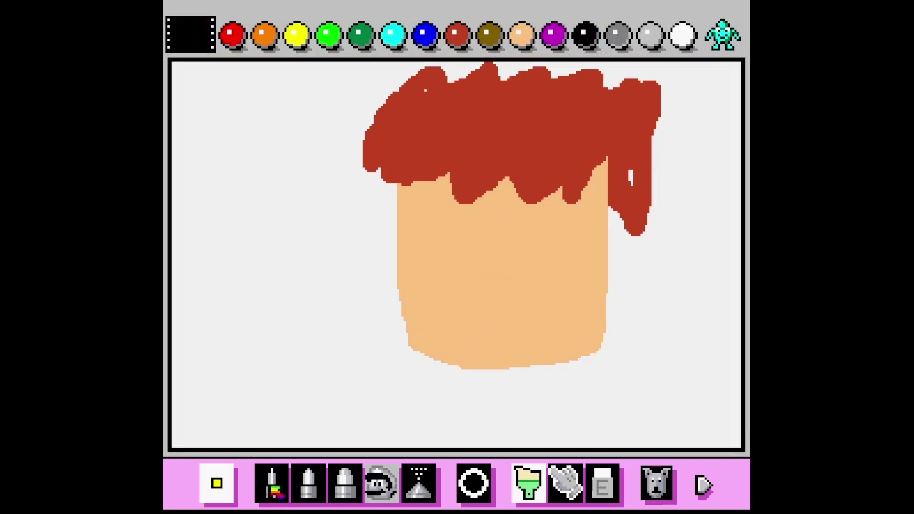
{"action": "left_click", "coordinate": [271, 483]}
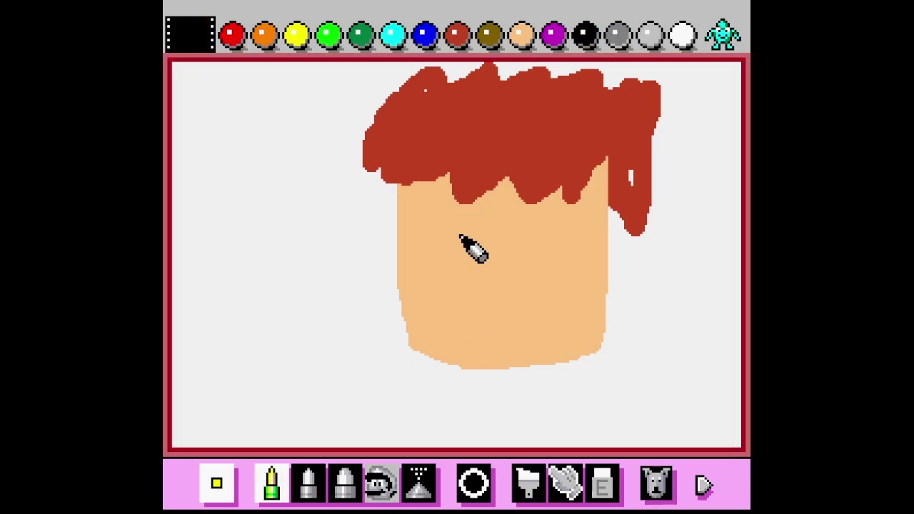
{"action": "mouse_move", "coordinate": [489, 228]}
{"action": "left_mouse_down"}
{"action": "mouse_move", "coordinate": [482, 310]}
{"action": "mouse_move", "coordinate": [512, 309]}
{"action": "left_mouse_up"}
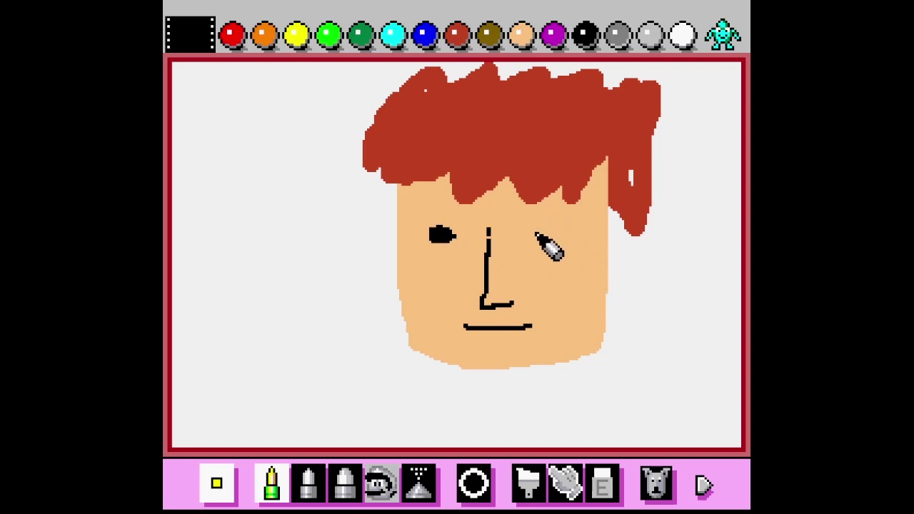
{"action": "mouse_move", "coordinate": [548, 229]}
{"action": "left_mouse_down"}
{"action": "mouse_move", "coordinate": [535, 230]}
{"action": "mouse_move", "coordinate": [547, 239]}
{"action": "mouse_move", "coordinate": [536, 245]}
{"action": "mouse_move", "coordinate": [550, 243]}
{"action": "mouse_move", "coordinate": [536, 248]}
{"action": "left_mouse_up"}
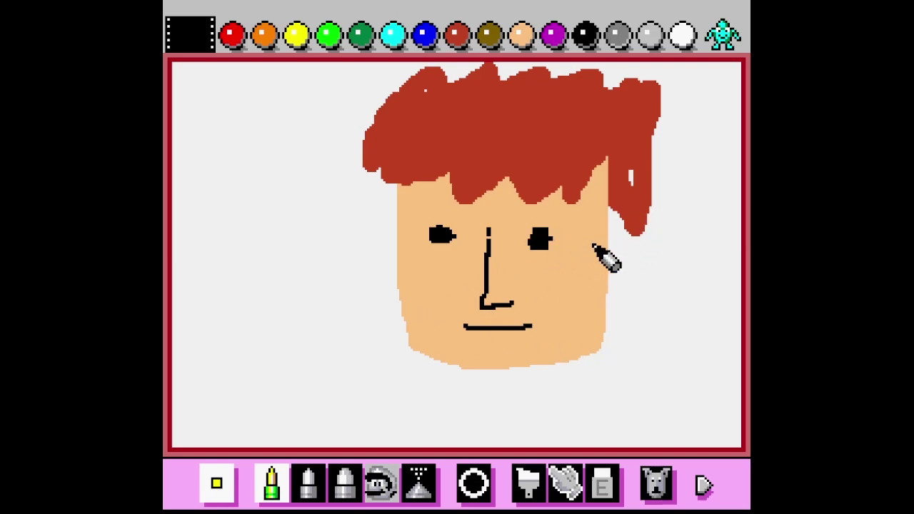
- Outline a black ear on the right edge of the face below the hair and fill it with peach
{"action": "mouse_move", "coordinate": [618, 232]}
{"action": "left_mouse_down"}
{"action": "mouse_move", "coordinate": [626, 266]}
{"action": "mouse_move", "coordinate": [608, 298]}
{"action": "mouse_move", "coordinate": [596, 299]}
{"action": "left_mouse_up"}
{"action": "left_click", "coordinate": [521, 37]}
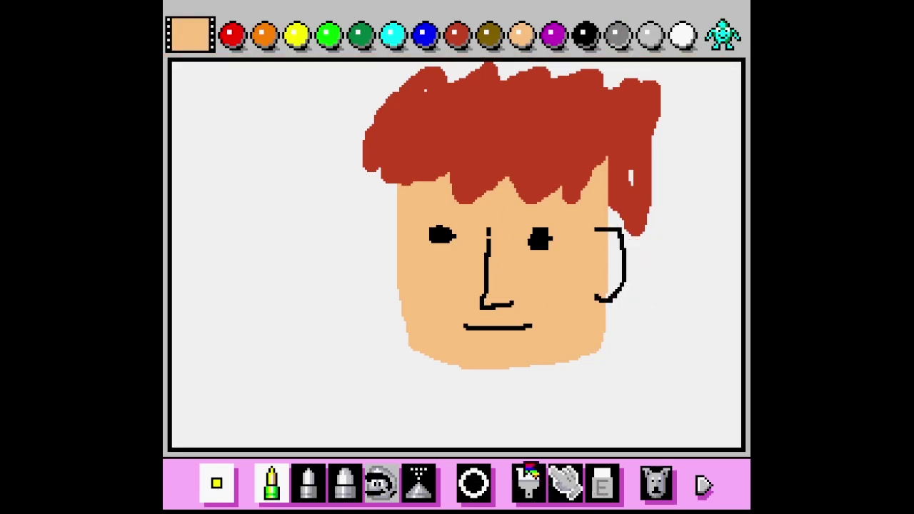
{"action": "left_click", "coordinate": [529, 482]}
{"action": "left_click", "coordinate": [620, 246]}
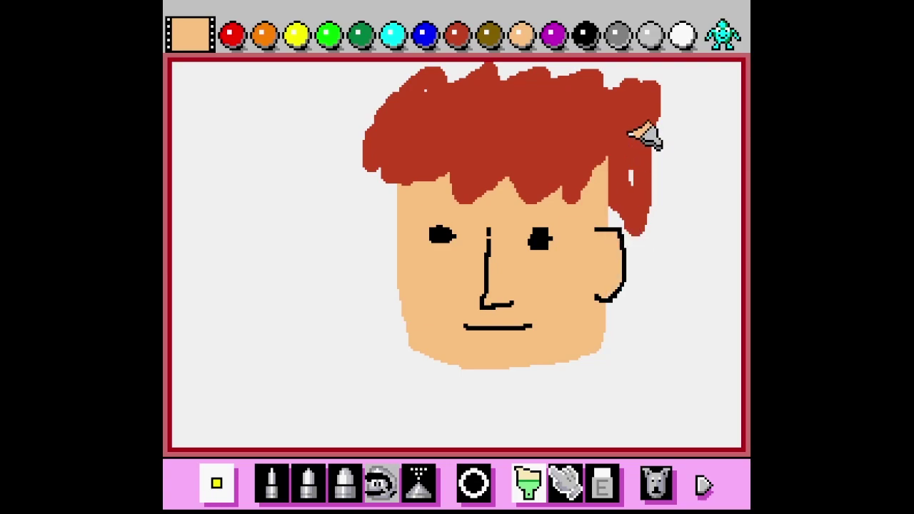
- Paint a solid peach neck below the chin with the medium pen
{"action": "left_click", "coordinate": [584, 36]}
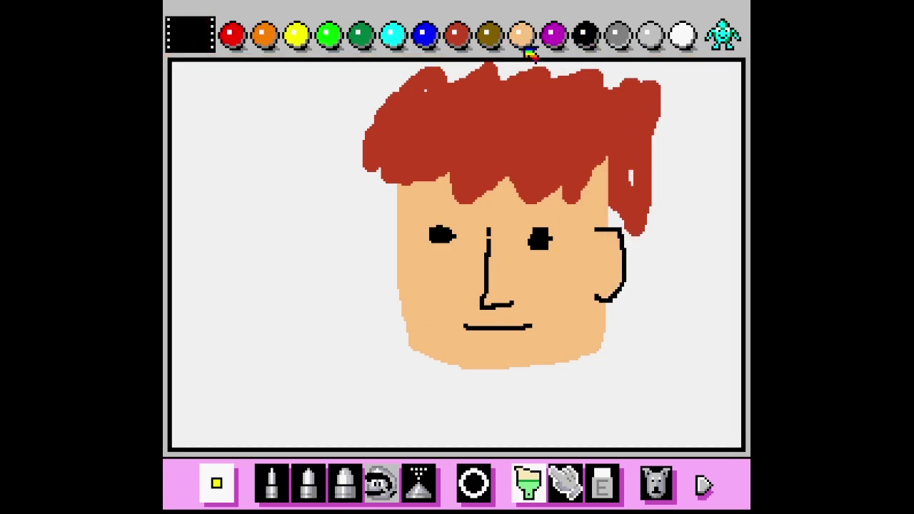
{"action": "left_click", "coordinate": [492, 36]}
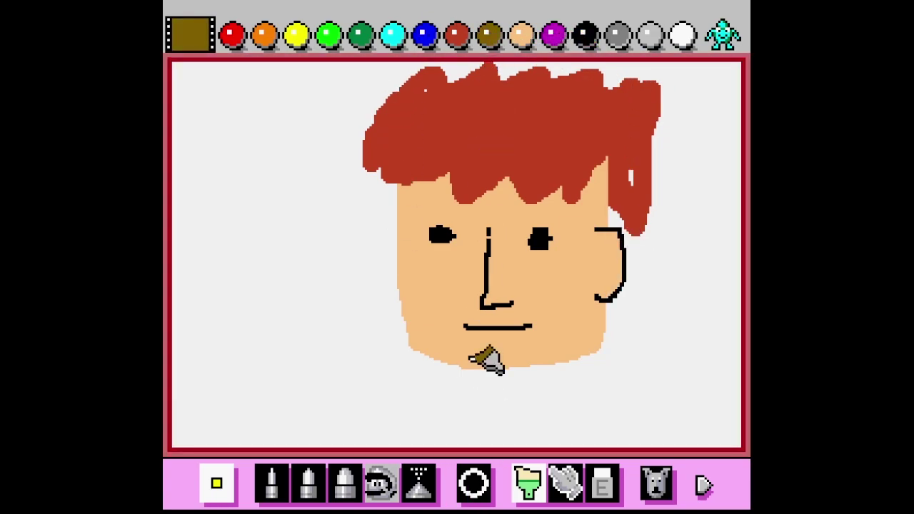
{"action": "left_click", "coordinate": [318, 484]}
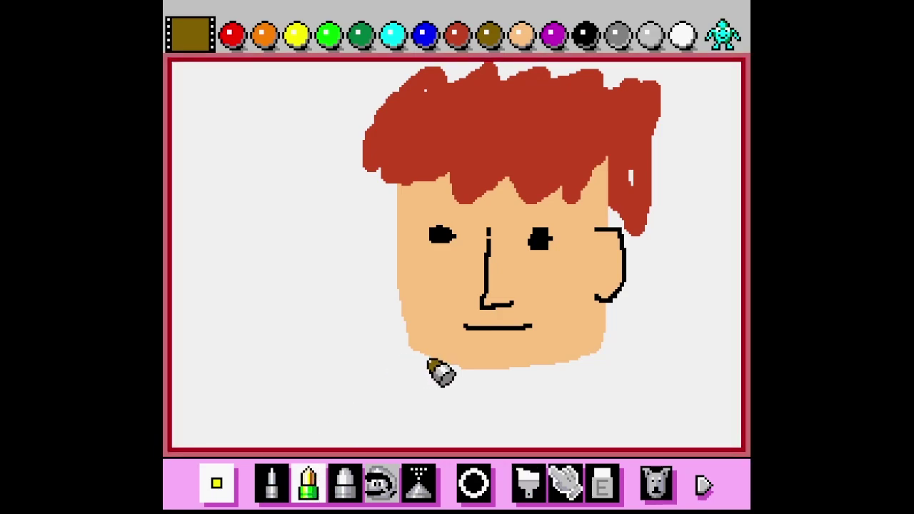
{"action": "left_click", "coordinate": [528, 35]}
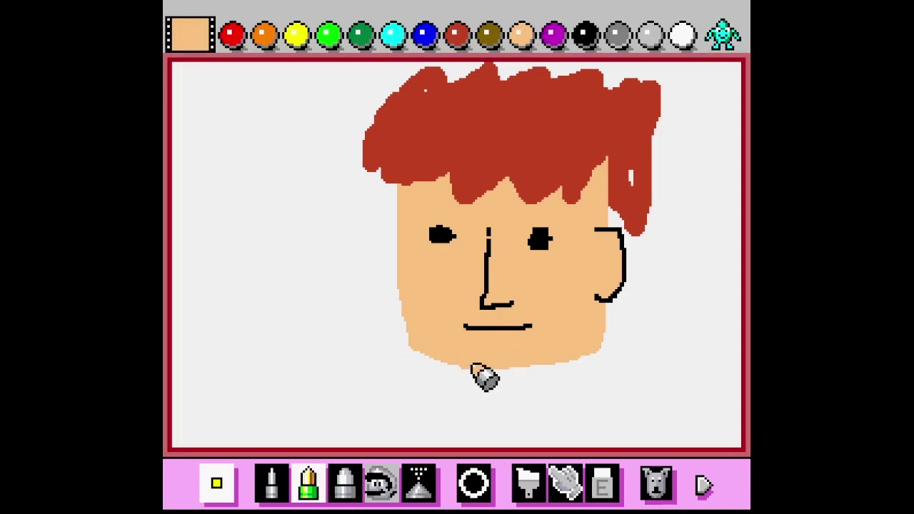
{"action": "mouse_move", "coordinate": [463, 391]}
{"action": "left_mouse_down"}
{"action": "mouse_move", "coordinate": [538, 371]}
{"action": "mouse_move", "coordinate": [487, 393]}
{"action": "mouse_move", "coordinate": [534, 388]}
{"action": "mouse_move", "coordinate": [498, 420]}
{"action": "mouse_move", "coordinate": [459, 396]}
{"action": "mouse_move", "coordinate": [513, 406]}
{"action": "mouse_move", "coordinate": [473, 404]}
{"action": "left_mouse_up"}
- Draw brown shoulder lines on both sides of the neck and fill the shirt area with brown
{"action": "left_click", "coordinate": [486, 42]}
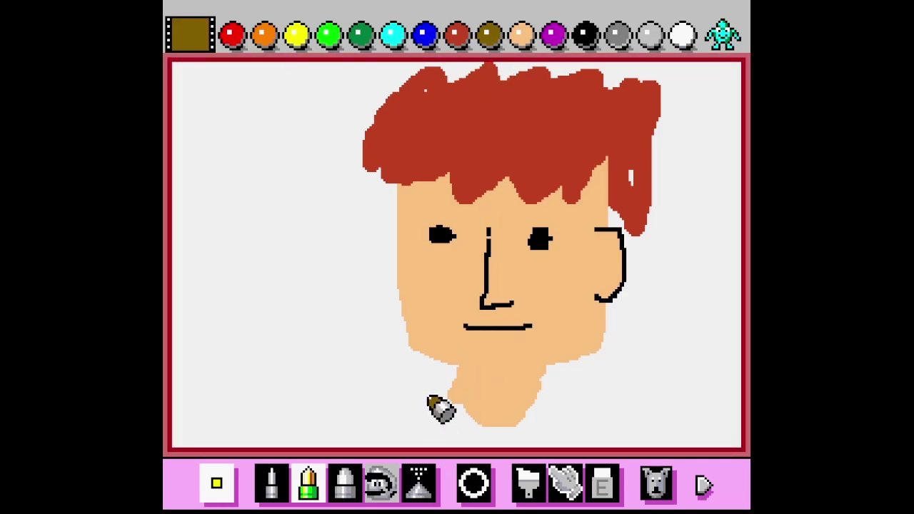
{"action": "mouse_move", "coordinate": [448, 405]}
{"action": "left_mouse_down"}
{"action": "mouse_move", "coordinate": [407, 393]}
{"action": "mouse_move", "coordinate": [359, 436]}
{"action": "mouse_move", "coordinate": [333, 500]}
{"action": "left_mouse_up"}
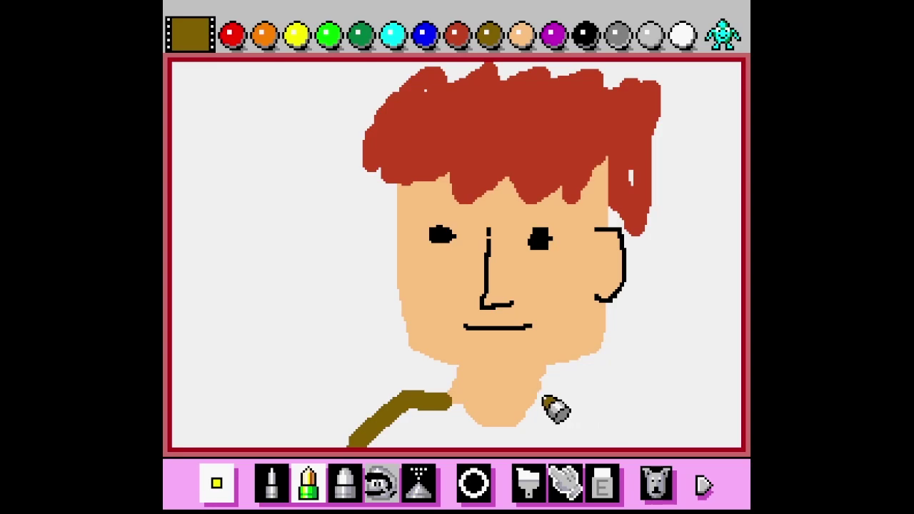
{"action": "mouse_move", "coordinate": [541, 399]}
{"action": "left_mouse_down"}
{"action": "mouse_move", "coordinate": [635, 398]}
{"action": "mouse_move", "coordinate": [661, 485]}
{"action": "left_mouse_up"}
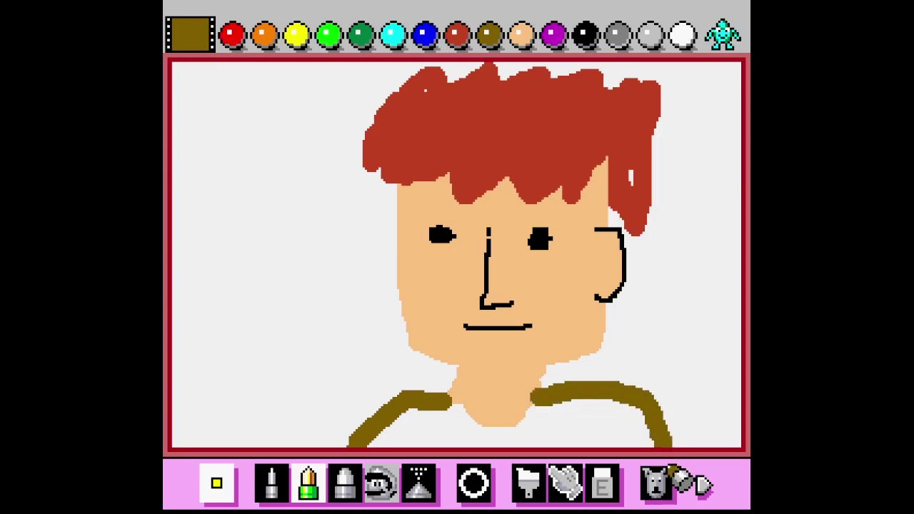
{"action": "left_click", "coordinate": [528, 483]}
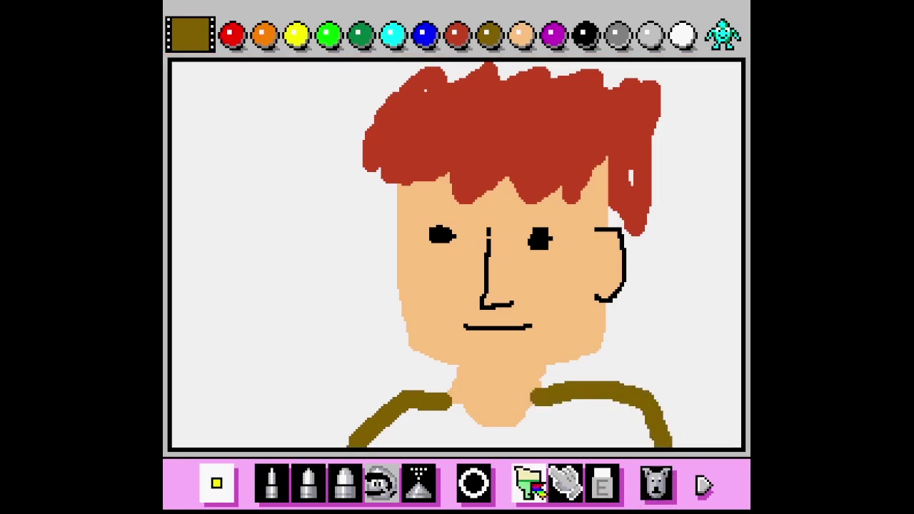
{"action": "left_click", "coordinate": [594, 424]}
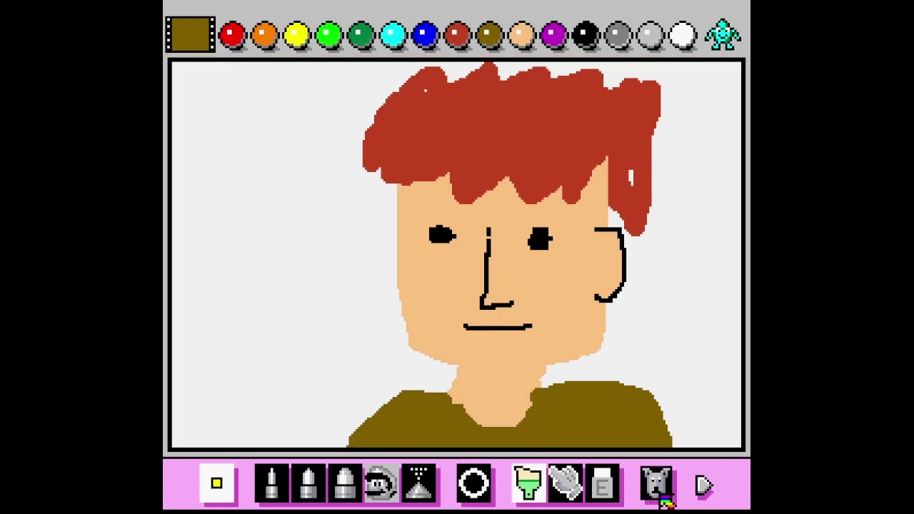
- Stamp the red capital letters "IT" side by side on the blank area to the left of the hair
{"action": "left_click", "coordinate": [564, 483]}
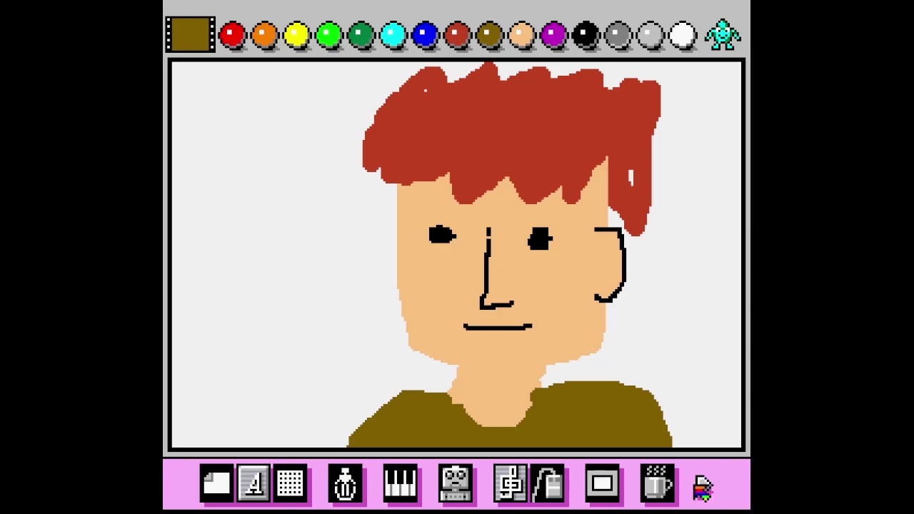
{"action": "left_click", "coordinate": [257, 482]}
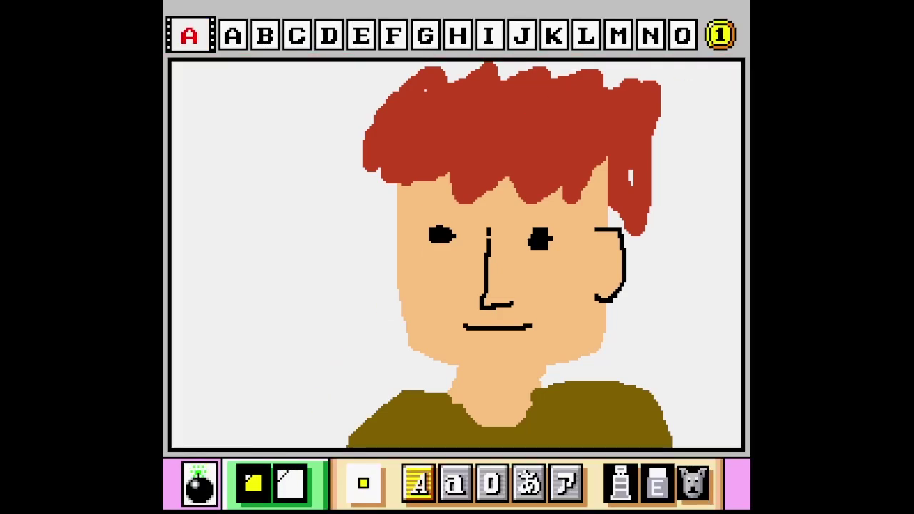
{"action": "left_click", "coordinate": [491, 40]}
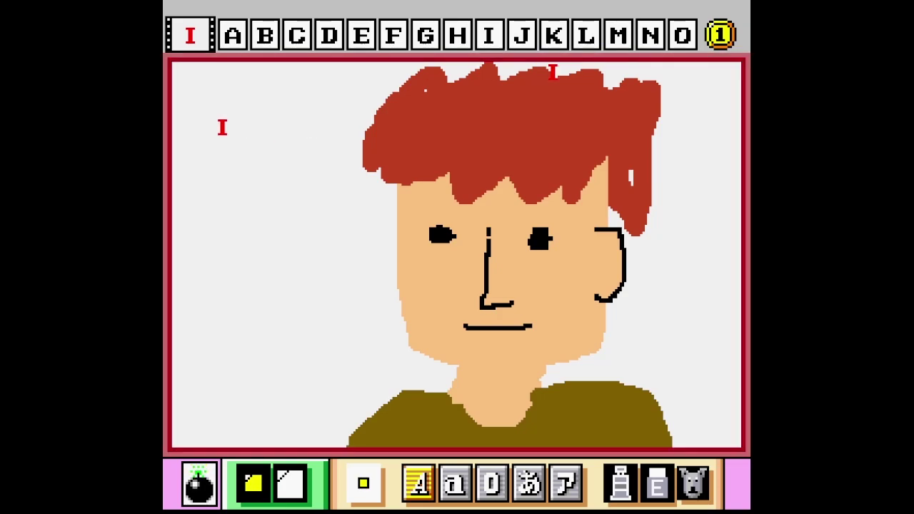
{"action": "left_click", "coordinate": [721, 34]}
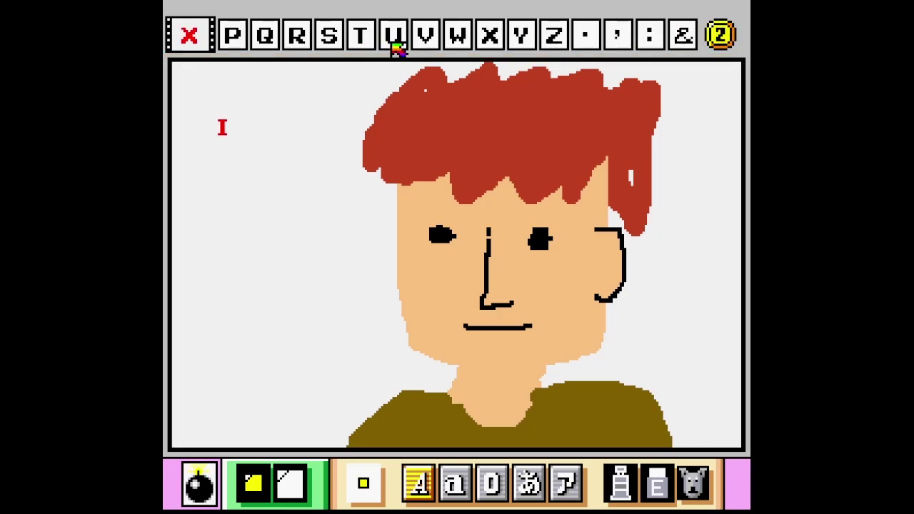
{"action": "left_click", "coordinate": [366, 39]}
{"action": "left_click", "coordinate": [241, 128]}
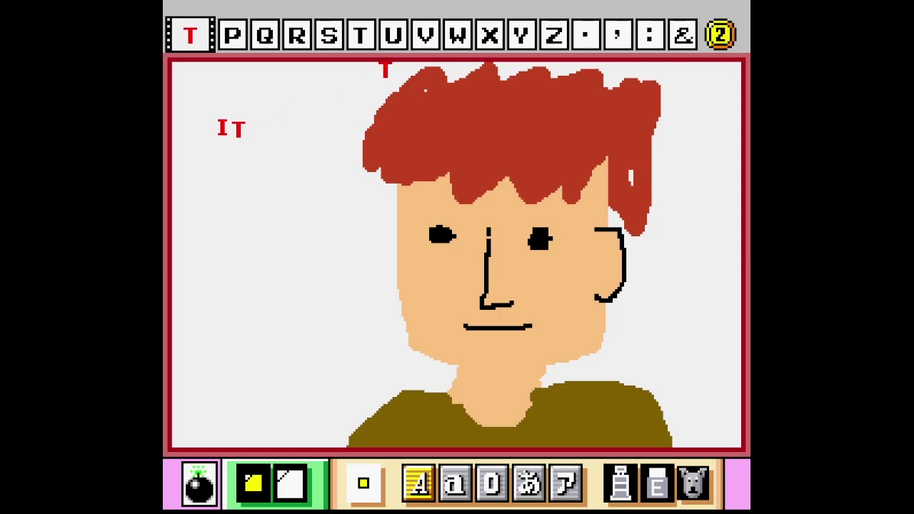
- Stamp a red capital "J" after "IT", leaving a space between them
{"action": "left_click", "coordinate": [721, 34]}
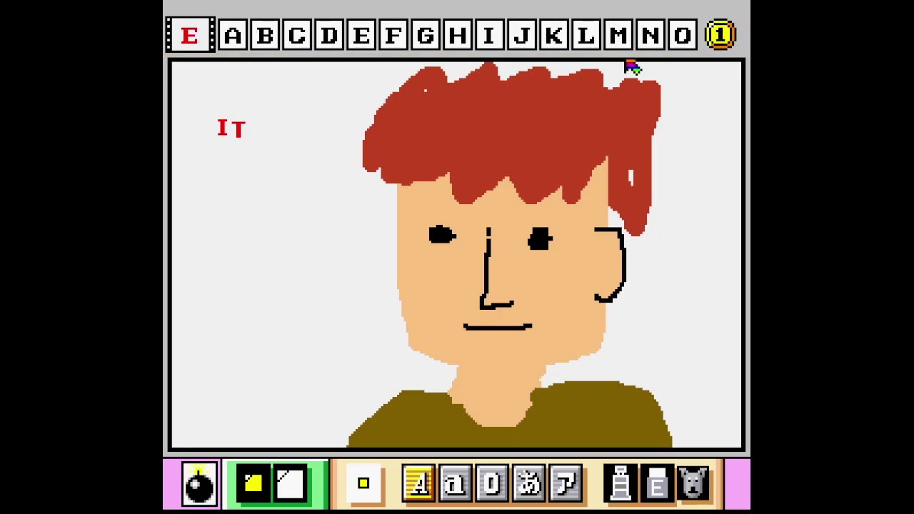
{"action": "left_click", "coordinate": [517, 42]}
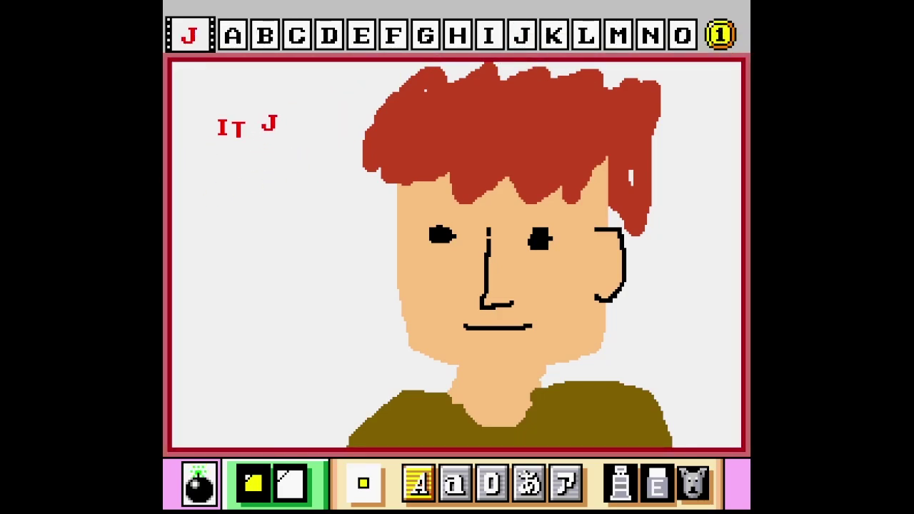
{"action": "left_click", "coordinate": [262, 131]}
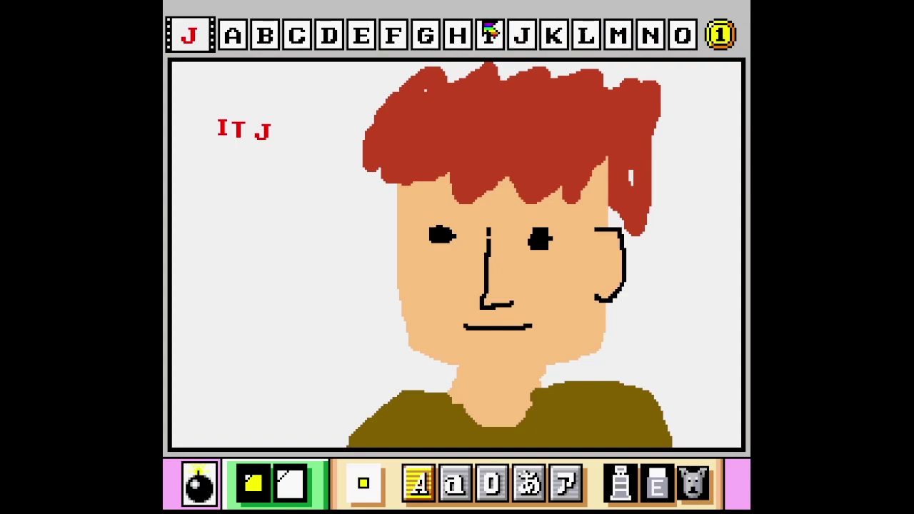
- Stamp the red capital letters "U", "S" and "T" after the "J" to complete the word "JUST"
{"action": "left_click", "coordinate": [721, 34]}
{"action": "left_click", "coordinate": [394, 35]}
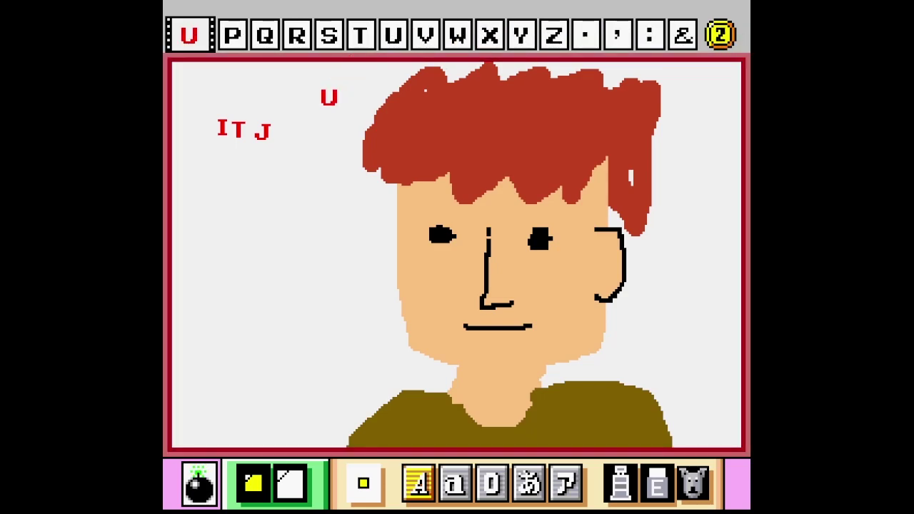
{"action": "left_click", "coordinate": [283, 136]}
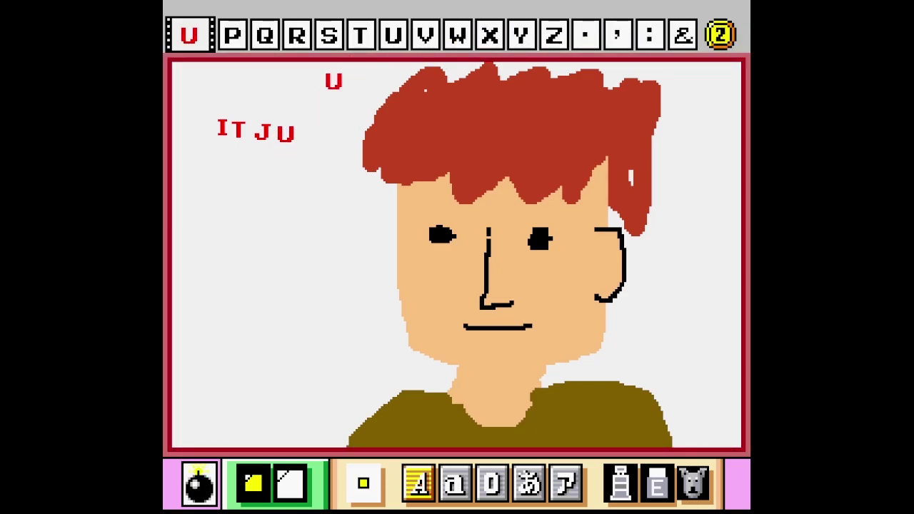
{"action": "left_click", "coordinate": [328, 34]}
{"action": "left_click", "coordinate": [308, 129]}
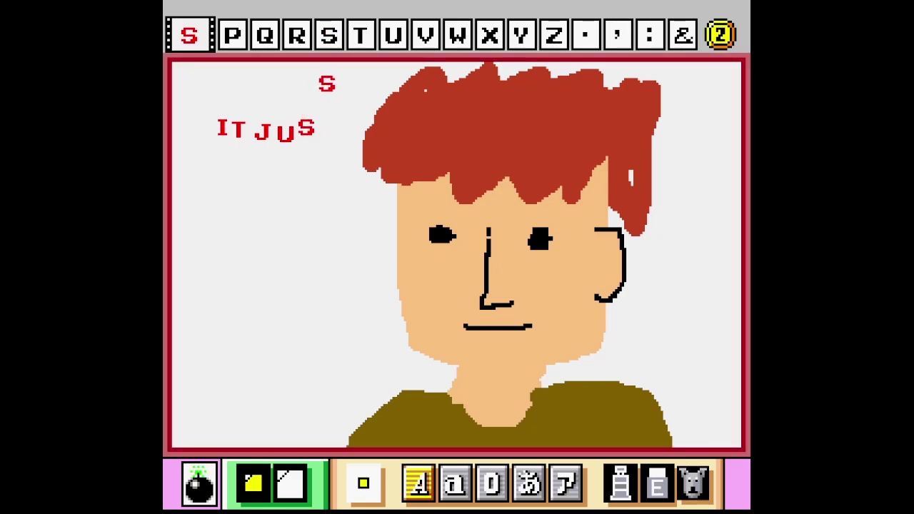
{"action": "left_click", "coordinate": [361, 35]}
{"action": "left_click", "coordinate": [323, 132]}
- Stamp the red capital letters "W", "O" and "R" on a second line below "IT JUST"
{"action": "left_click", "coordinate": [457, 34]}
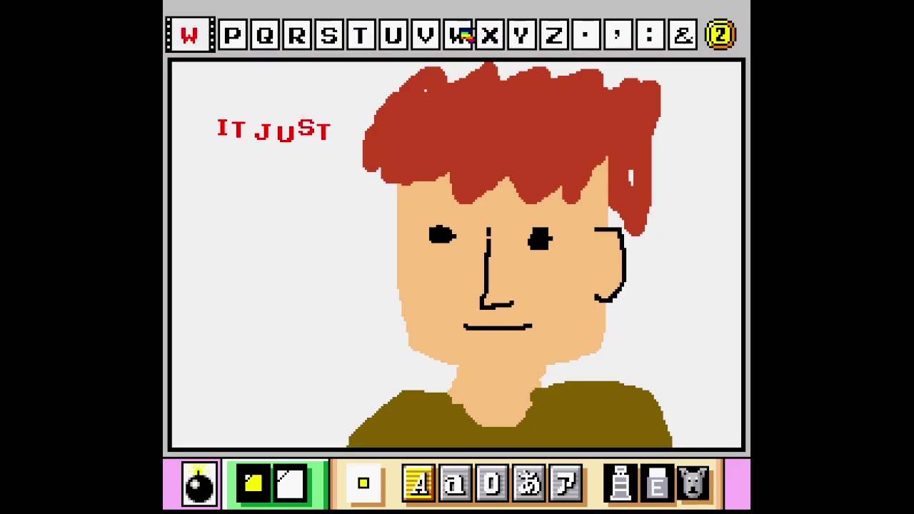
{"action": "left_click", "coordinate": [735, 45]}
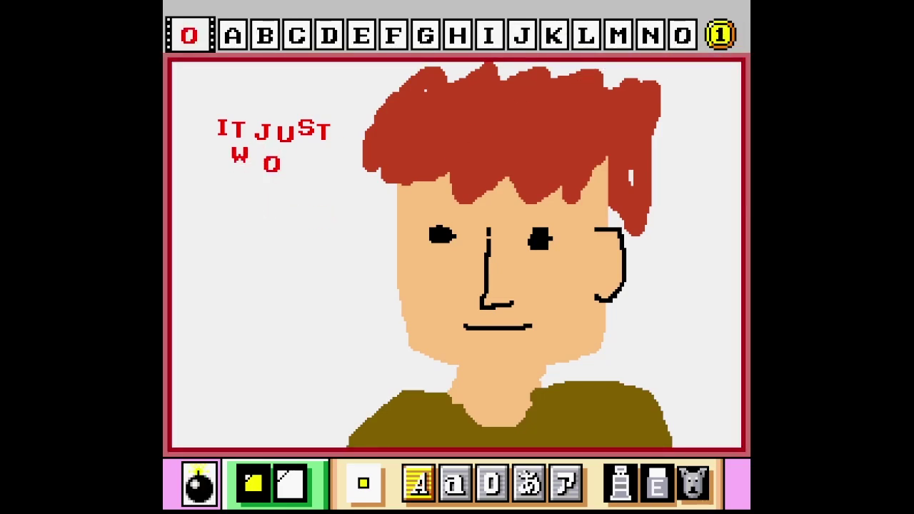
{"action": "left_click", "coordinate": [265, 158]}
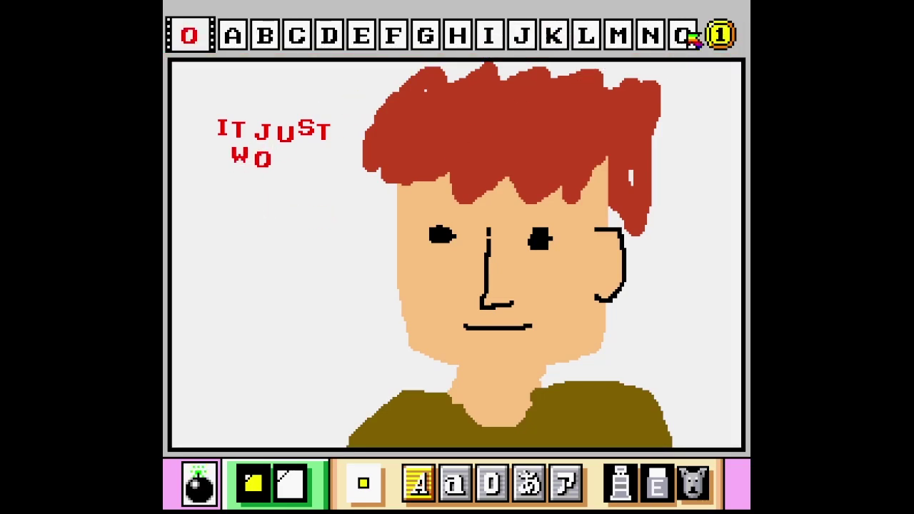
{"action": "left_click", "coordinate": [721, 34]}
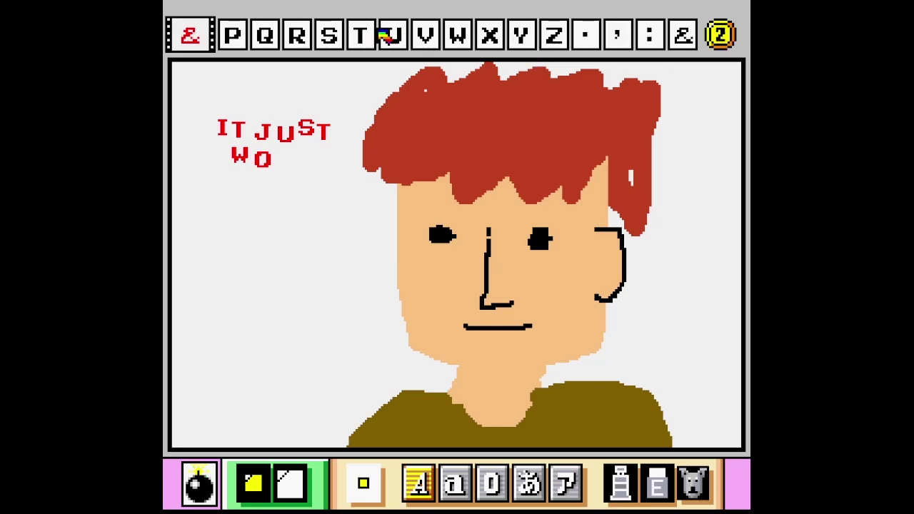
{"action": "left_click", "coordinate": [307, 32]}
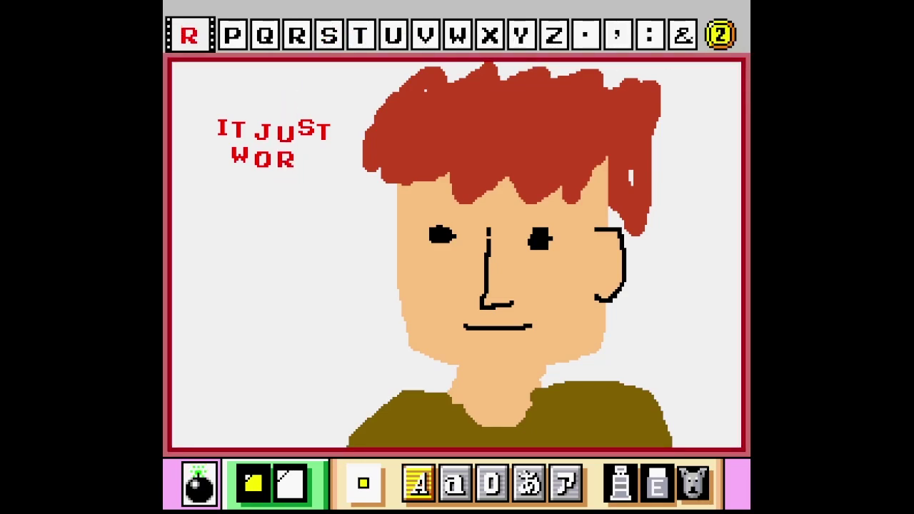
{"action": "left_click", "coordinate": [289, 158]}
- Stamp the red capital letters "K" and "S" after "WOR" to complete the word "WORKS"
{"action": "left_click", "coordinate": [721, 34]}
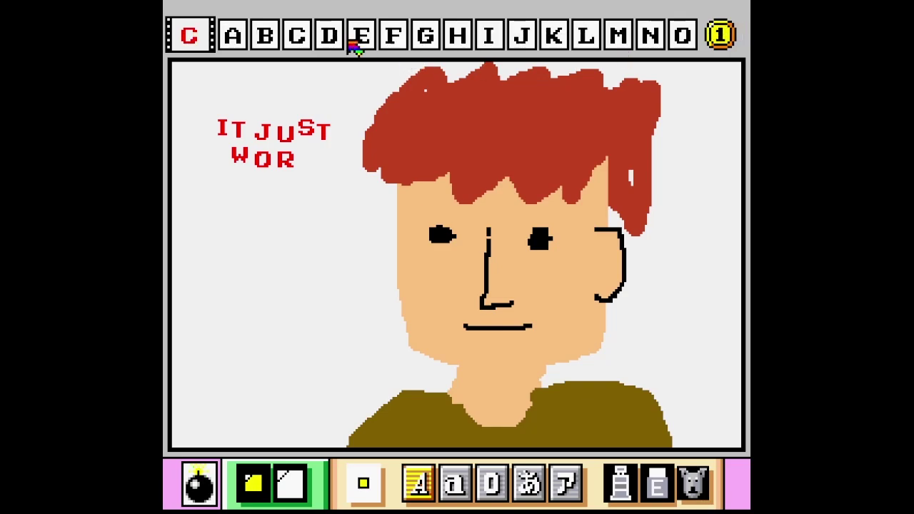
{"action": "left_click", "coordinate": [559, 36]}
{"action": "left_click", "coordinate": [301, 159]}
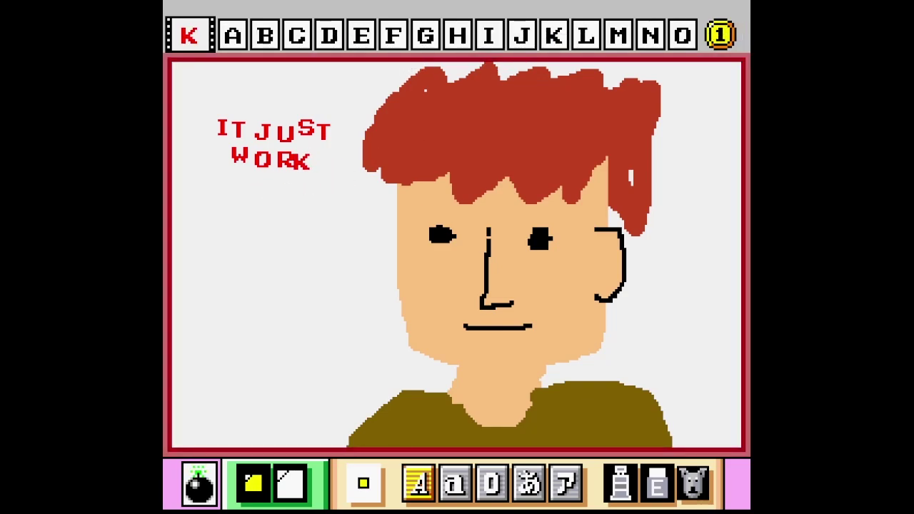
{"action": "left_click", "coordinate": [721, 34]}
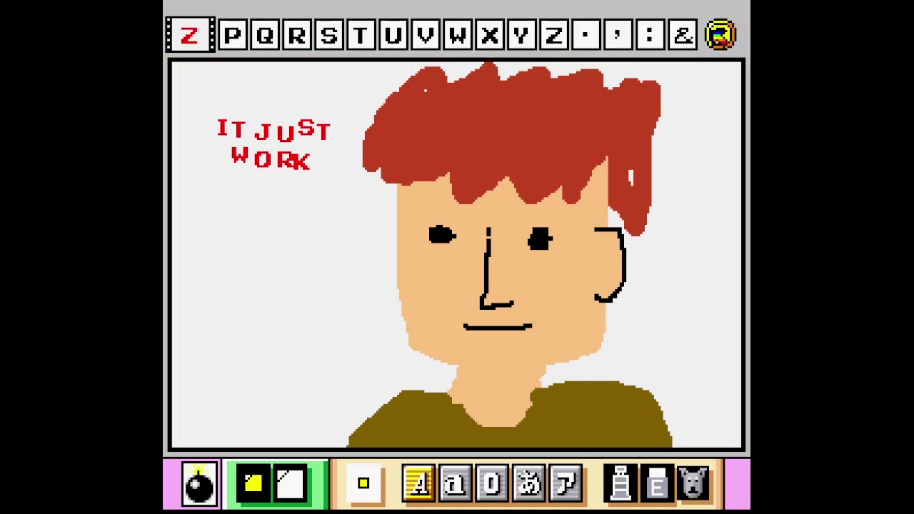
{"action": "left_click", "coordinate": [337, 35]}
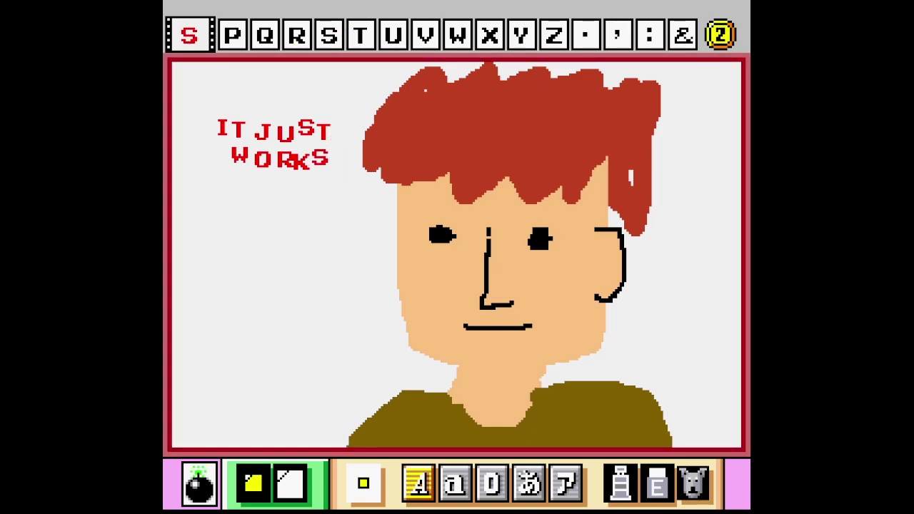
{"action": "left_click", "coordinate": [320, 159]}
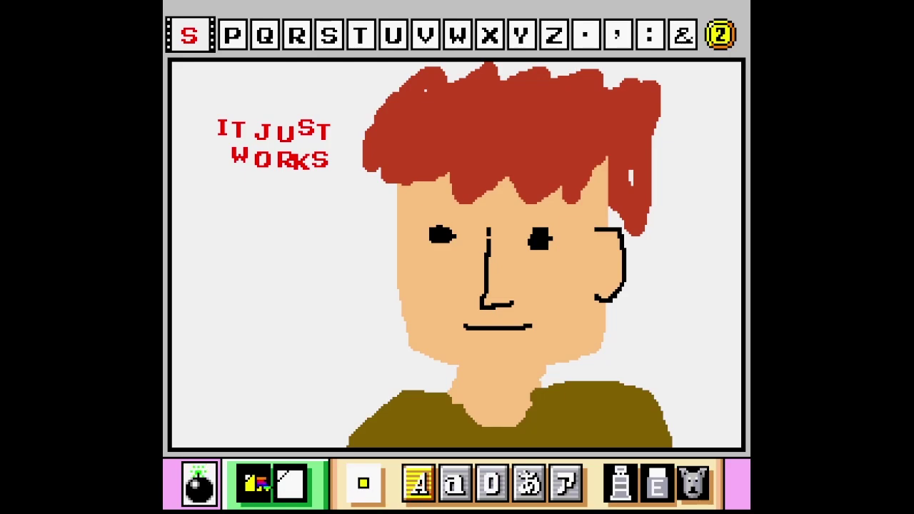
- Paint small blue irises over both black eyes of the portrait with the small pen
{"action": "left_click", "coordinate": [200, 484]}
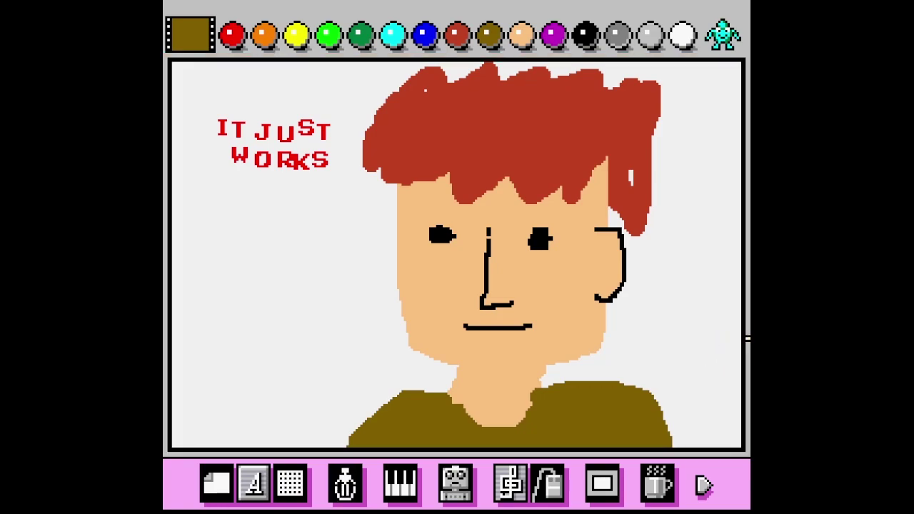
{"action": "left_click", "coordinate": [424, 34]}
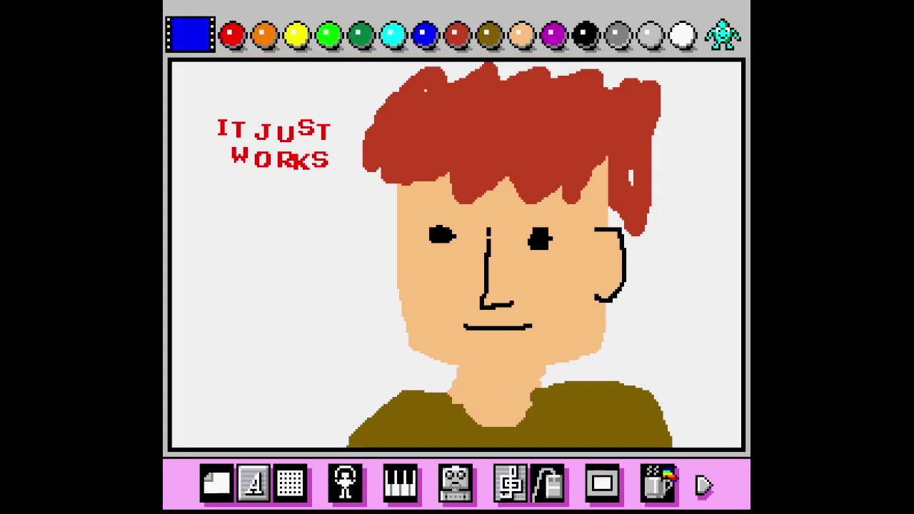
{"action": "left_click", "coordinate": [704, 485]}
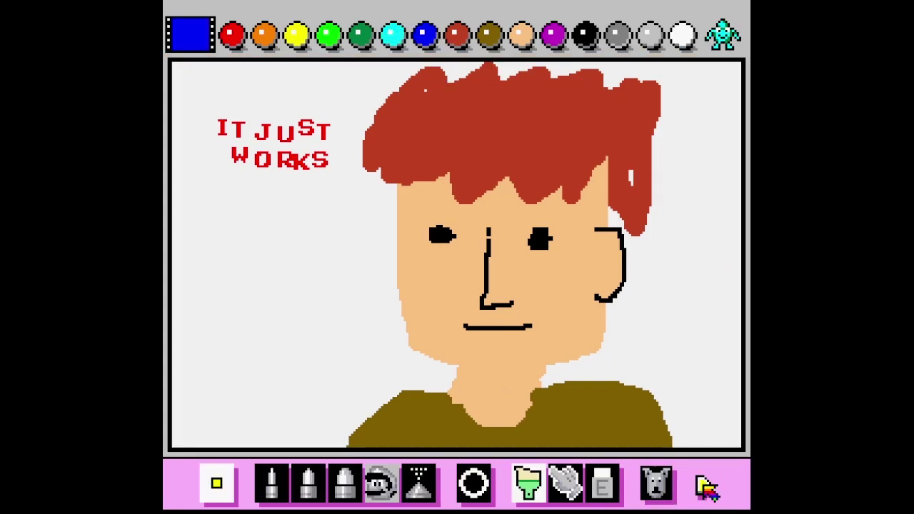
{"action": "left_click", "coordinate": [270, 487]}
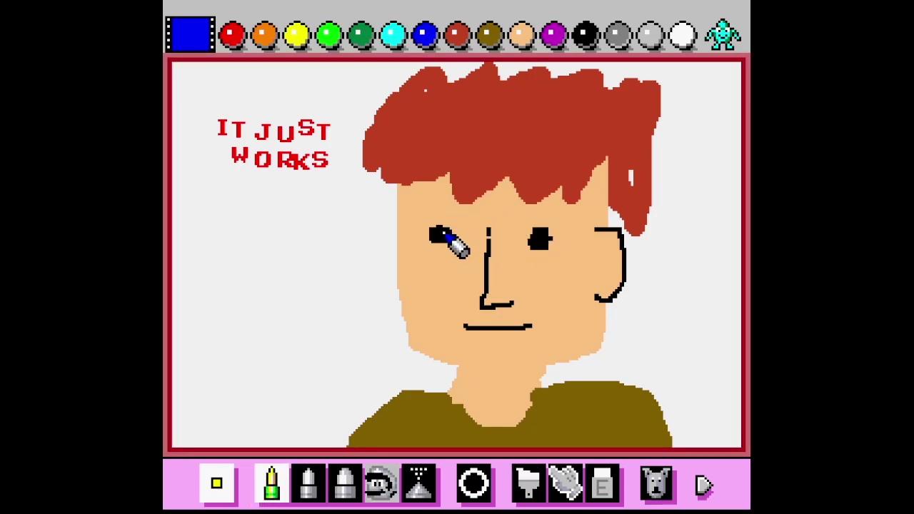
{"action": "left_click_drag", "start_coordinate": [432, 233], "coordinate": [448, 233]}
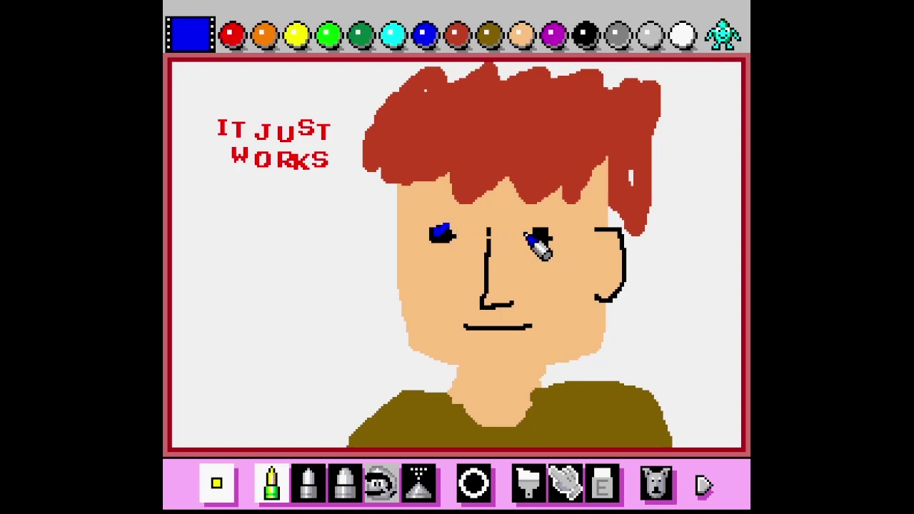
{"action": "left_click_drag", "start_coordinate": [535, 238], "coordinate": [538, 241]}
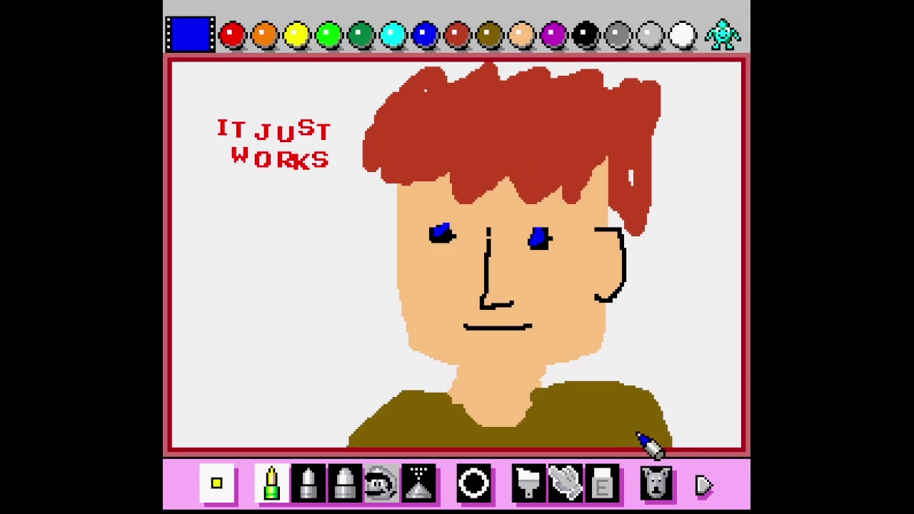
- Erase the entire portrait and caption from the canvas with the coloured-tiles erase effect
{"action": "left_click", "coordinate": [649, 474]}
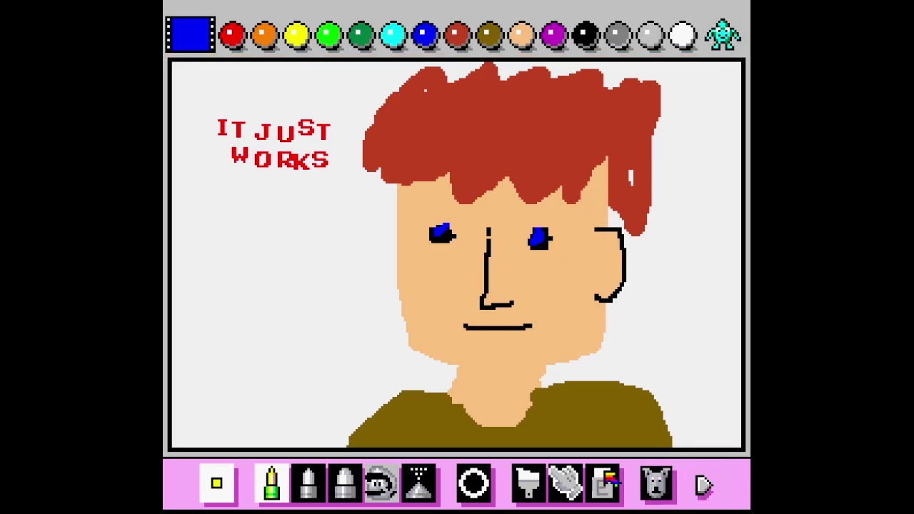
{"action": "left_click", "coordinate": [607, 485]}
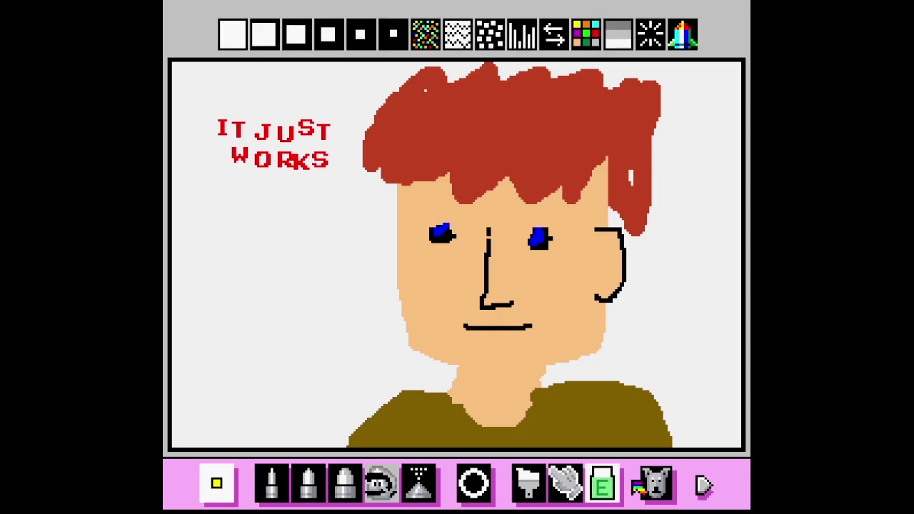
{"action": "left_click", "coordinate": [589, 45]}
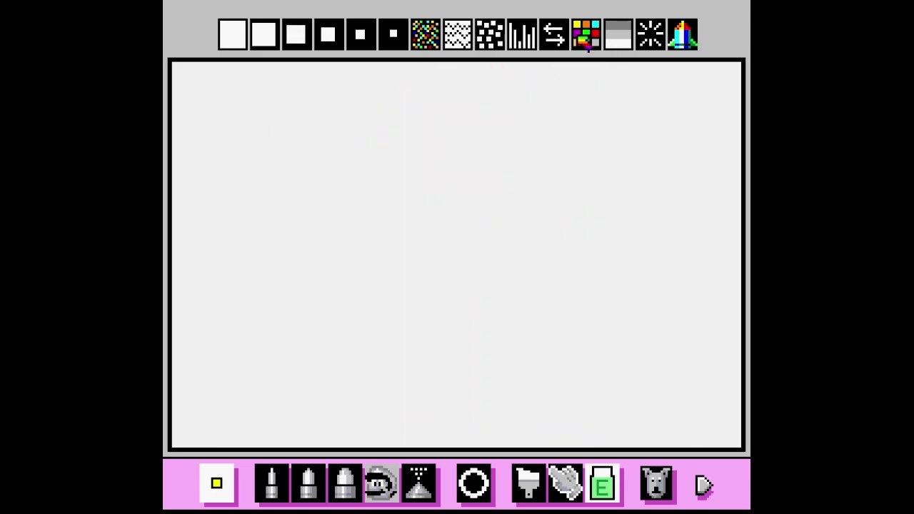
- Draw two curved purple eyelid strokes with the medium pen and add a black pupil dot under the longer one
{"action": "left_click", "coordinate": [306, 484]}
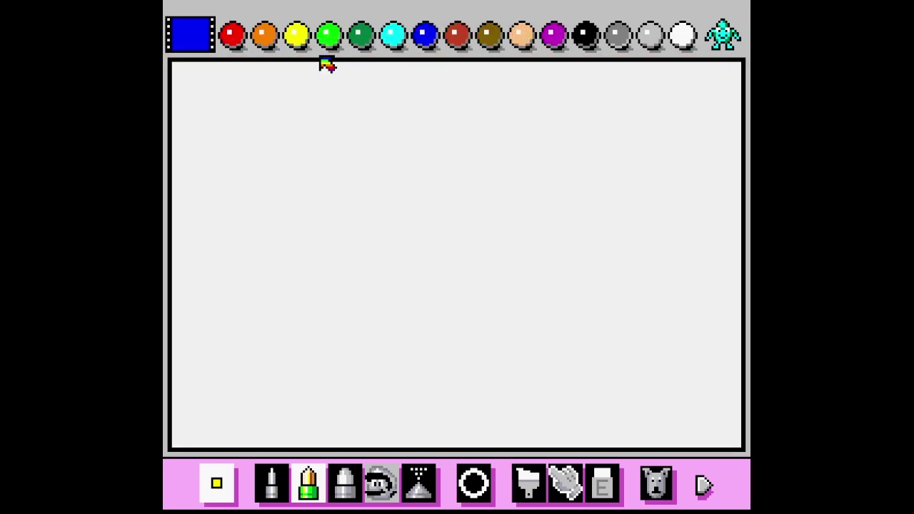
{"action": "left_click", "coordinate": [329, 36]}
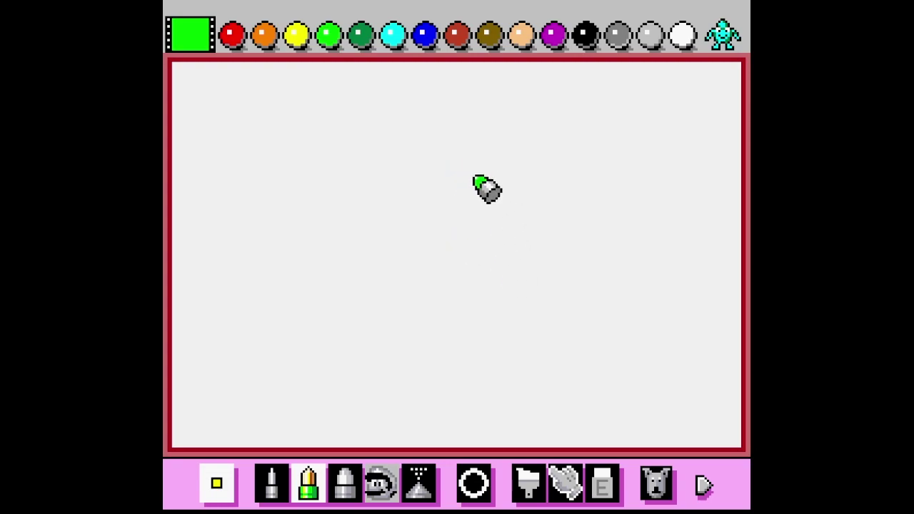
{"action": "left_click", "coordinate": [552, 36]}
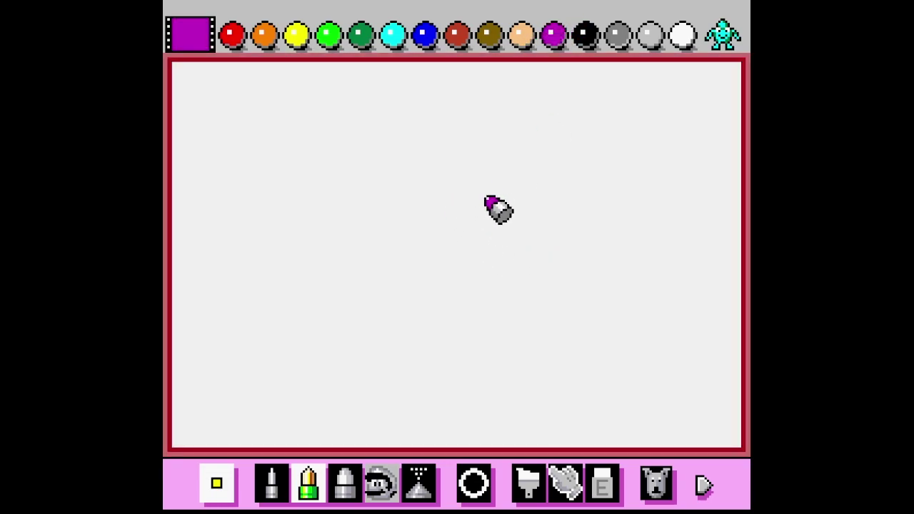
{"action": "mouse_move", "coordinate": [488, 204]}
{"action": "left_mouse_down"}
{"action": "mouse_move", "coordinate": [522, 183]}
{"action": "mouse_move", "coordinate": [558, 189]}
{"action": "left_mouse_up"}
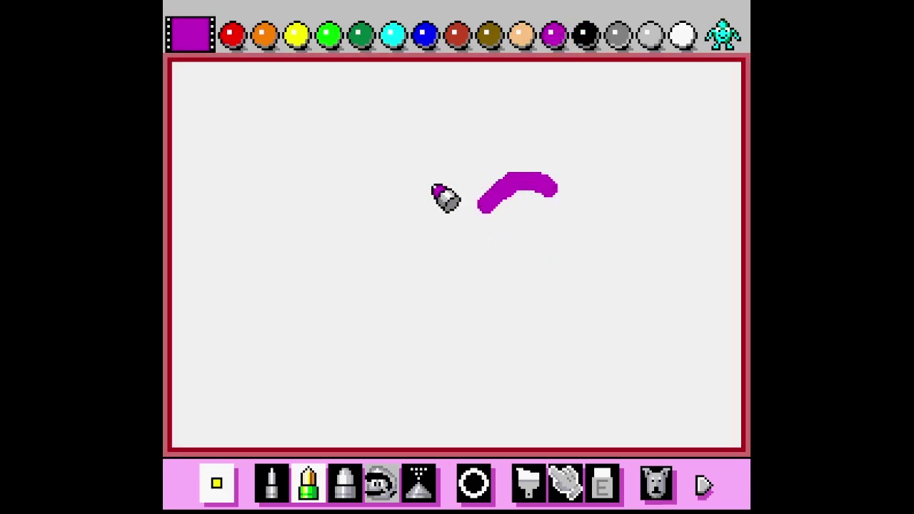
{"action": "left_click_drag", "start_coordinate": [431, 190], "coordinate": [465, 159]}
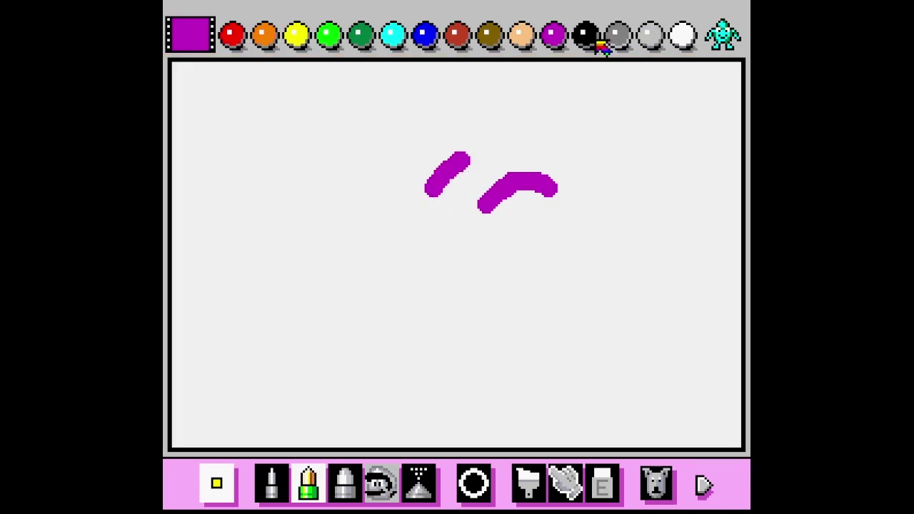
{"action": "left_click", "coordinate": [593, 39]}
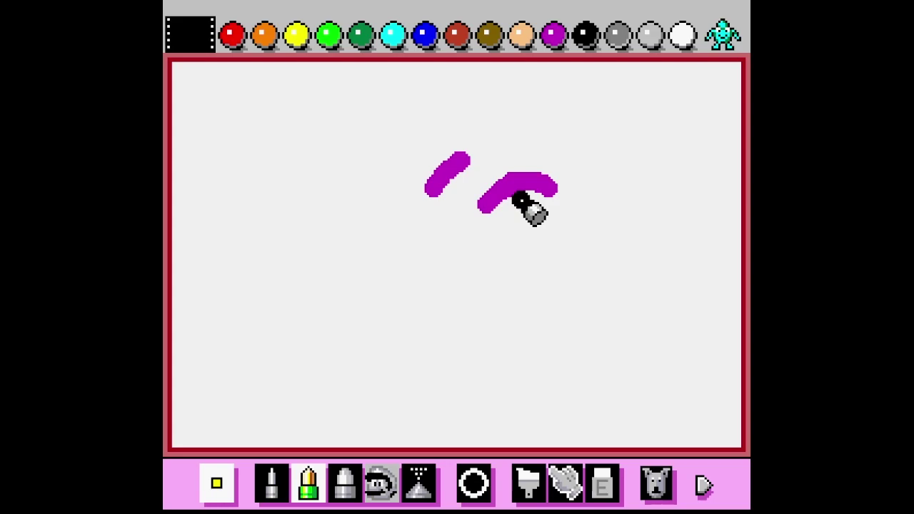
{"action": "left_click", "coordinate": [520, 201]}
- Outline a bright green head with a pointed lower end beneath the eyelids and fill its inside with the same green
{"action": "left_click", "coordinate": [345, 33]}
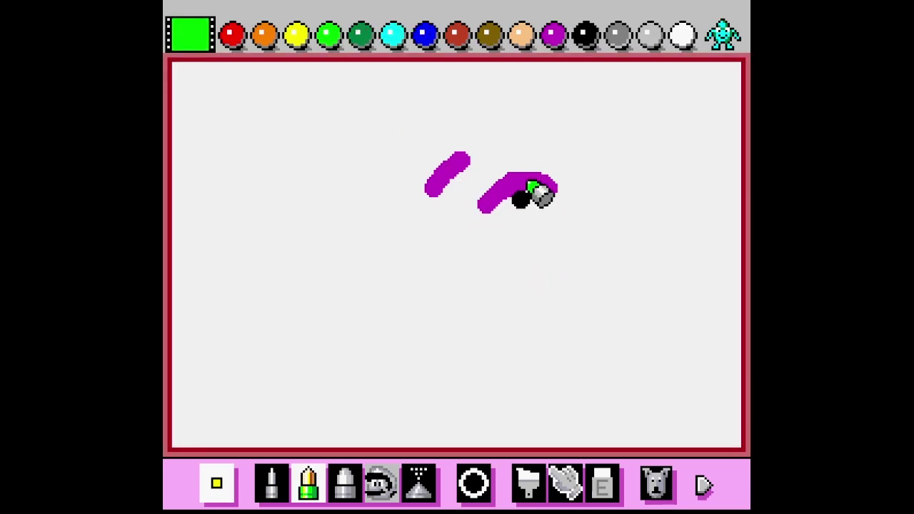
{"action": "mouse_move", "coordinate": [551, 208]}
{"action": "left_mouse_down"}
{"action": "mouse_move", "coordinate": [521, 209]}
{"action": "mouse_move", "coordinate": [500, 236]}
{"action": "mouse_move", "coordinate": [360, 239]}
{"action": "mouse_move", "coordinate": [400, 278]}
{"action": "mouse_move", "coordinate": [446, 280]}
{"action": "mouse_move", "coordinate": [438, 337]}
{"action": "mouse_move", "coordinate": [451, 359]}
{"action": "mouse_move", "coordinate": [533, 264]}
{"action": "mouse_move", "coordinate": [562, 251]}
{"action": "mouse_move", "coordinate": [557, 206]}
{"action": "mouse_move", "coordinate": [429, 207]}
{"action": "mouse_move", "coordinate": [482, 220]}
{"action": "mouse_move", "coordinate": [427, 216]}
{"action": "mouse_move", "coordinate": [459, 226]}
{"action": "mouse_move", "coordinate": [394, 229]}
{"action": "left_mouse_up"}
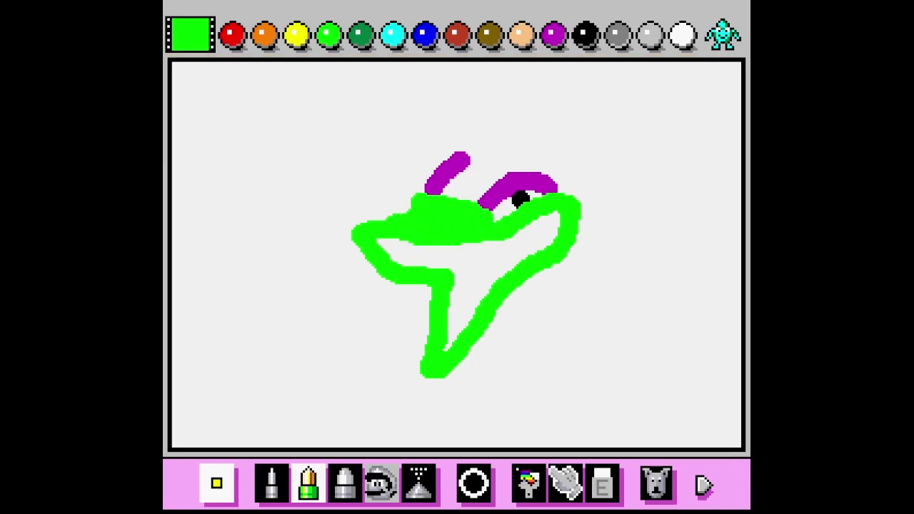
{"action": "left_click", "coordinate": [527, 483]}
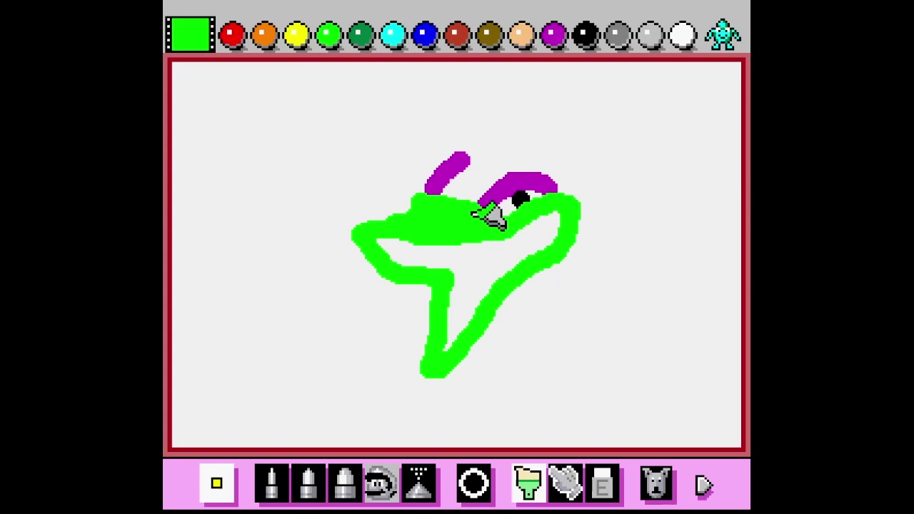
{"action": "left_click", "coordinate": [490, 284]}
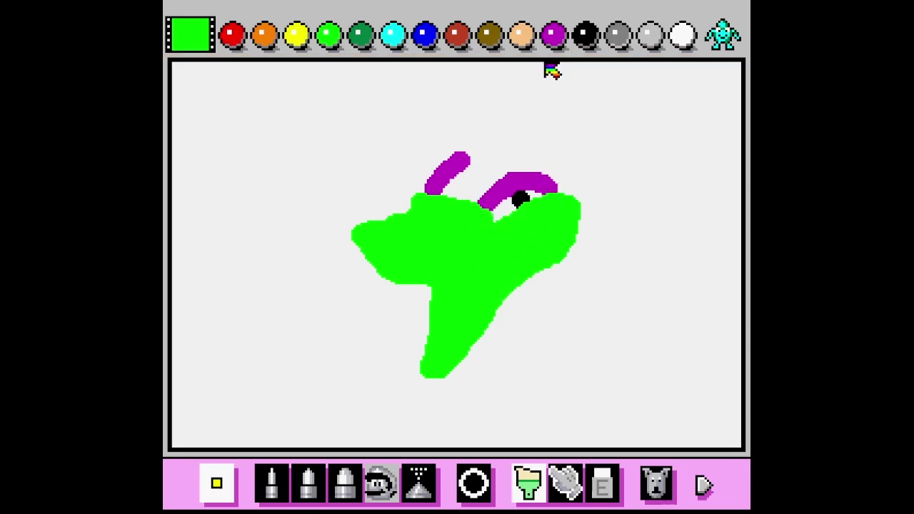
- Extend both ends of the longer eyelid down over the green head in purple with the medium pen
{"action": "left_click", "coordinate": [551, 34]}
{"action": "left_click", "coordinate": [308, 482]}
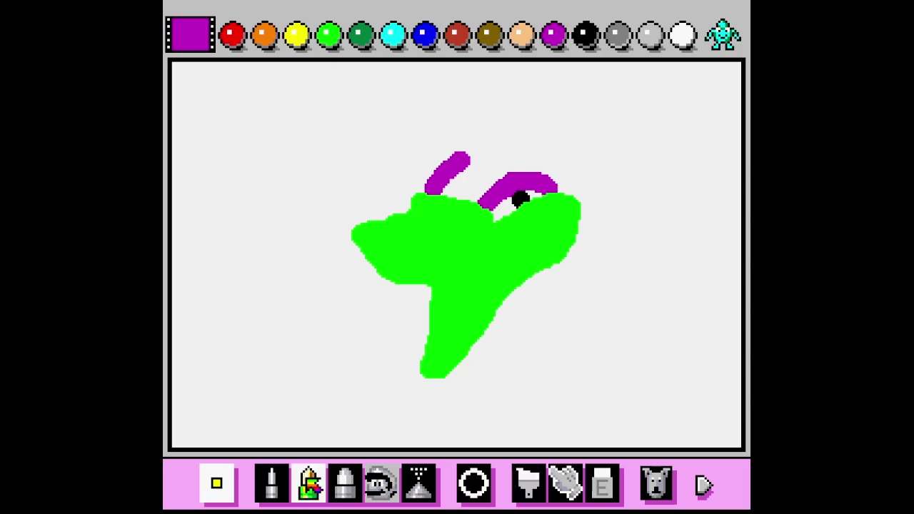
{"action": "left_click_drag", "start_coordinate": [494, 206], "coordinate": [474, 213]}
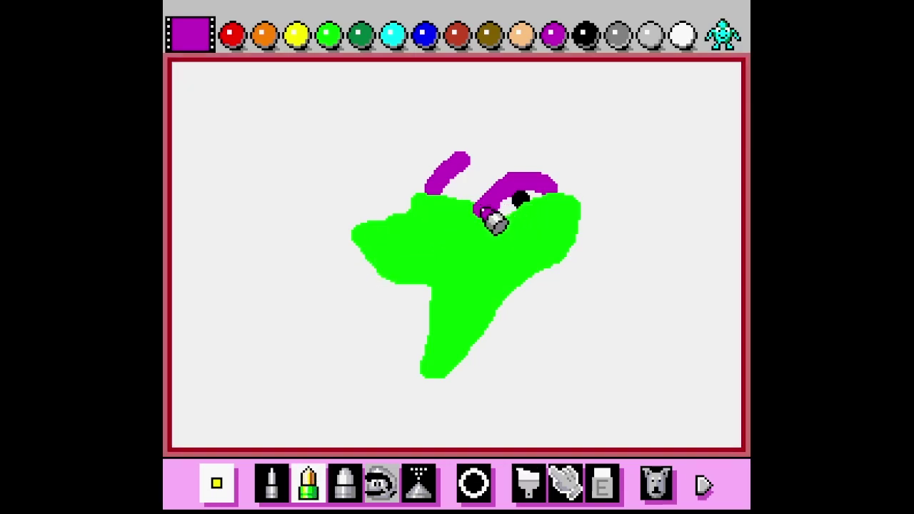
{"action": "left_click_drag", "start_coordinate": [558, 194], "coordinate": [554, 201]}
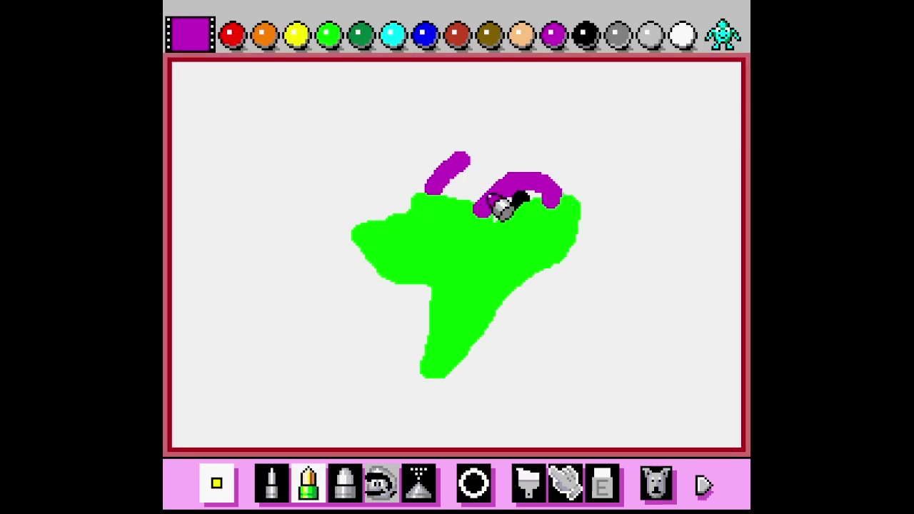
- Extend the shorter purple eyelid down to meet the longer one and enlarge the pupil downward with another black dot
{"action": "left_click_drag", "start_coordinate": [465, 162], "coordinate": [490, 183]}
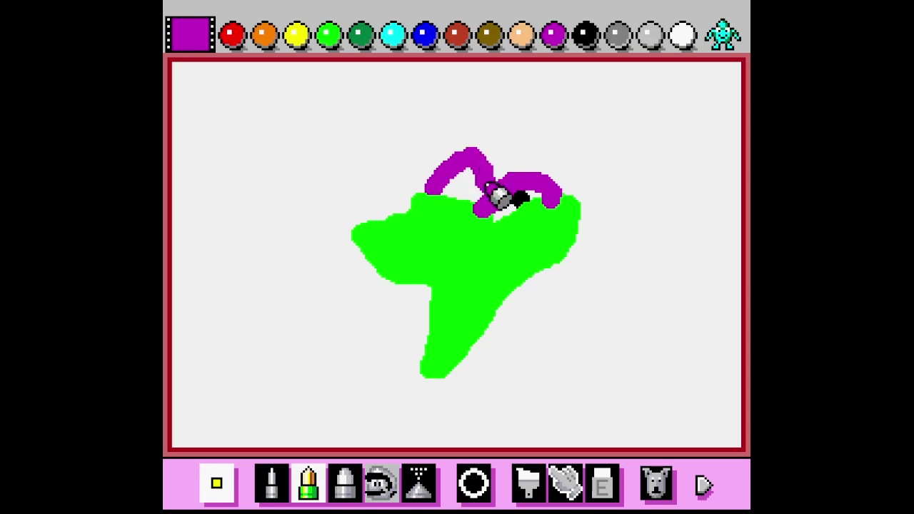
{"action": "left_click", "coordinate": [584, 34]}
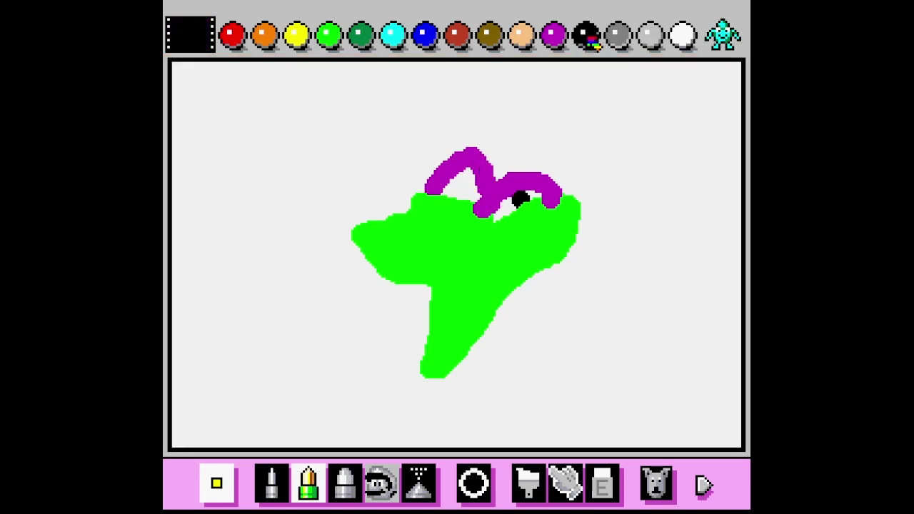
{"action": "left_click", "coordinate": [524, 208]}
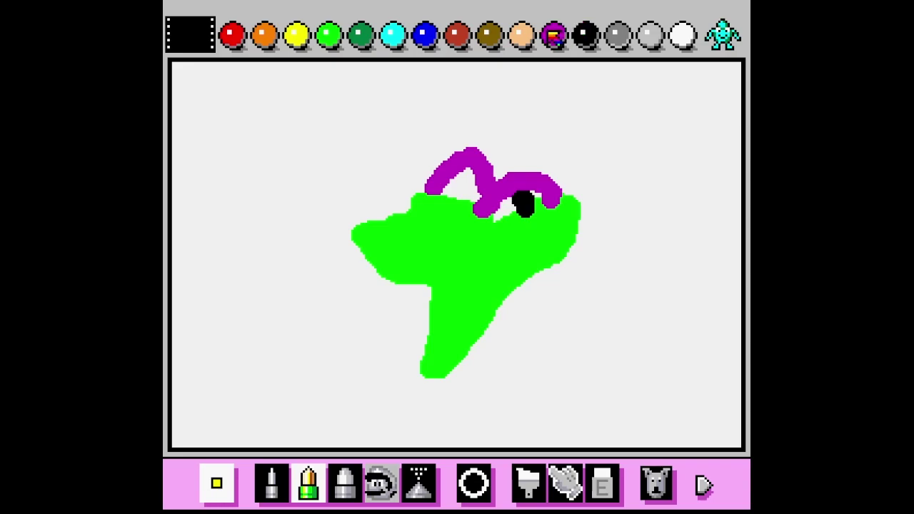
- Fill the enclosed white area beneath the shorter eyelid with purple
{"action": "left_click", "coordinate": [553, 35]}
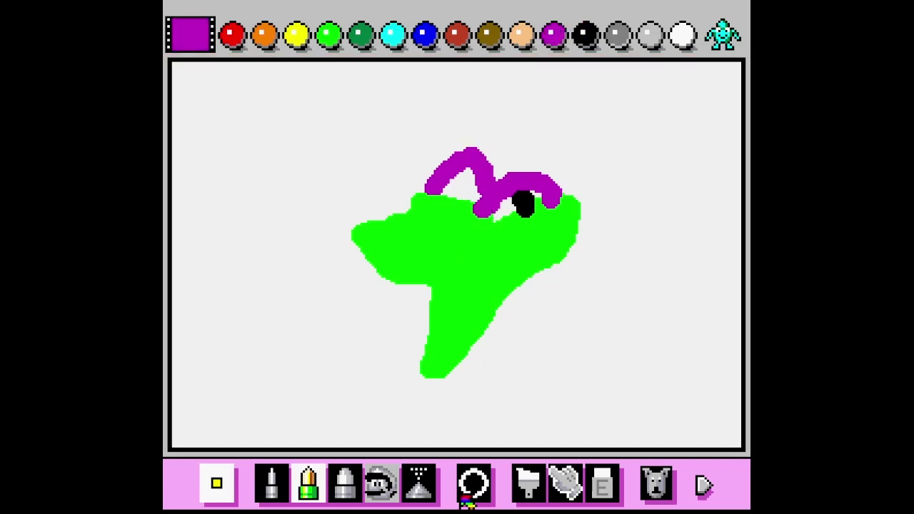
{"action": "left_click", "coordinate": [529, 484]}
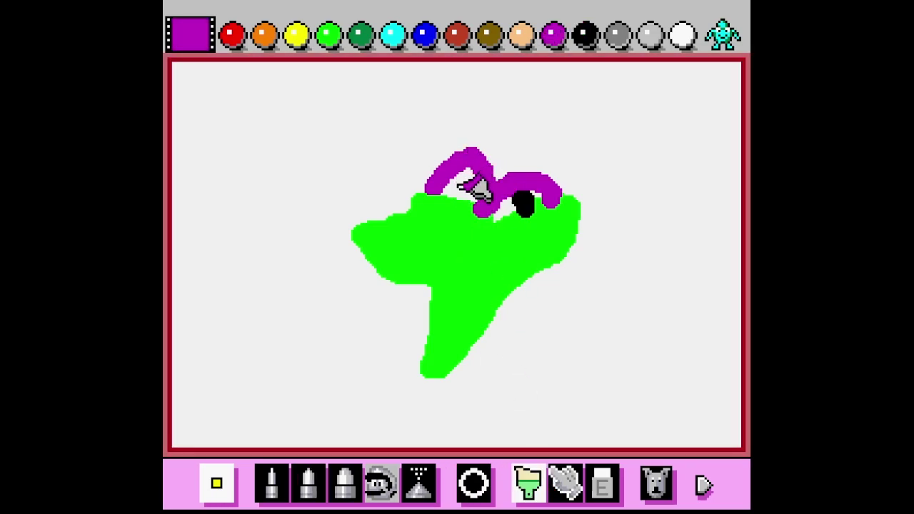
{"action": "left_click", "coordinate": [466, 187]}
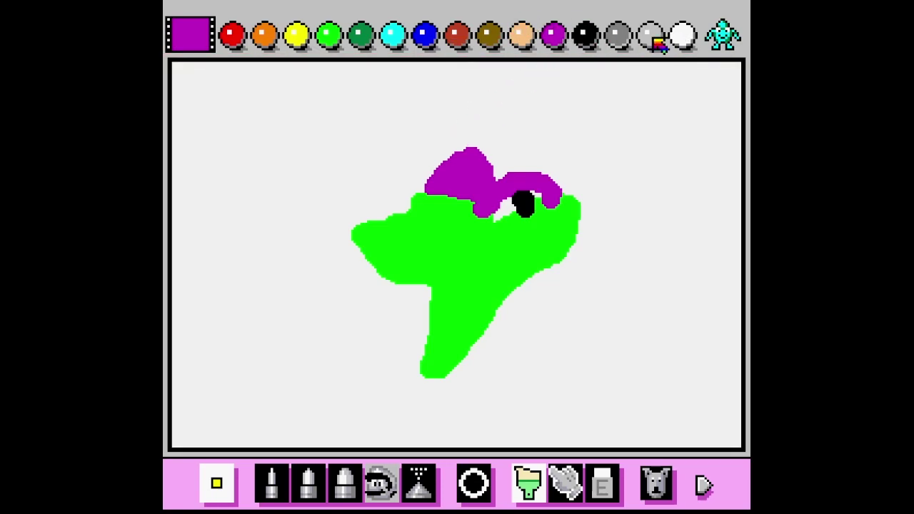
- Choose yellow as the drawing colour
{"action": "left_click", "coordinate": [291, 43]}
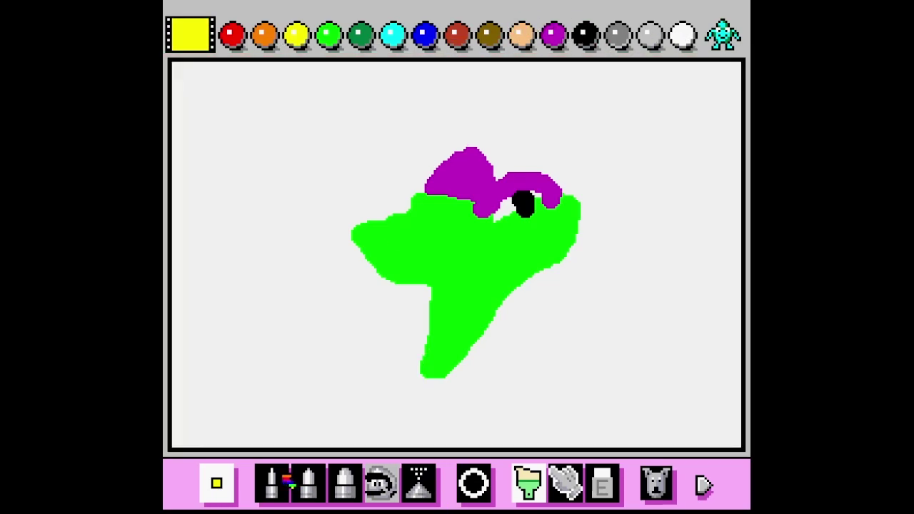